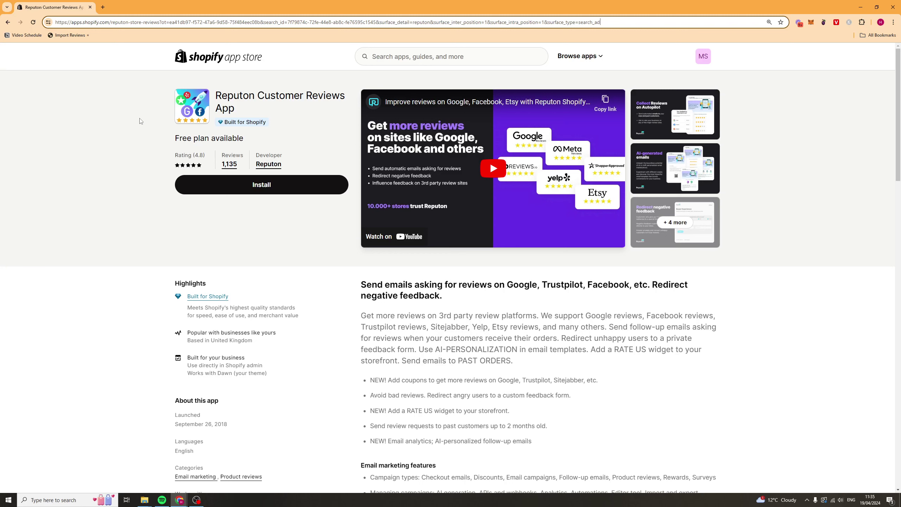
- Install the Reputon Reviews app on the store, granting the access it requests
left_click(133, 128)
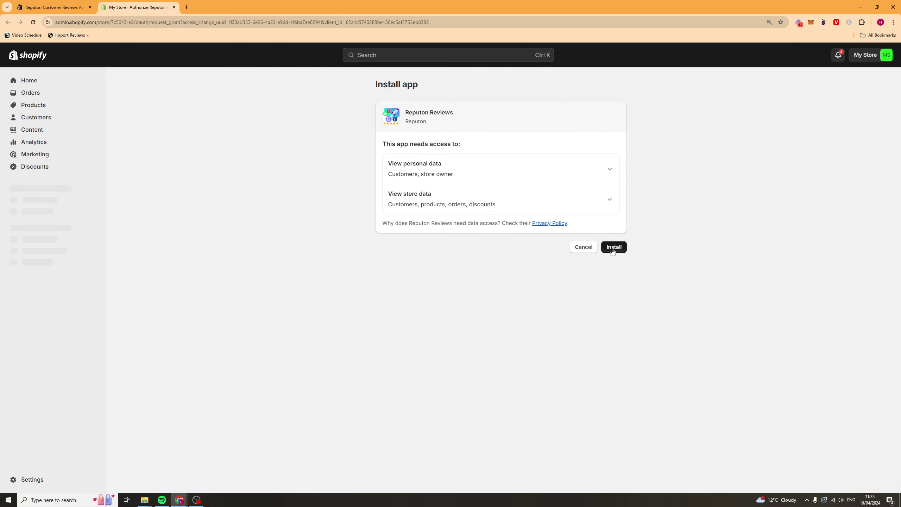
left_click(612, 249)
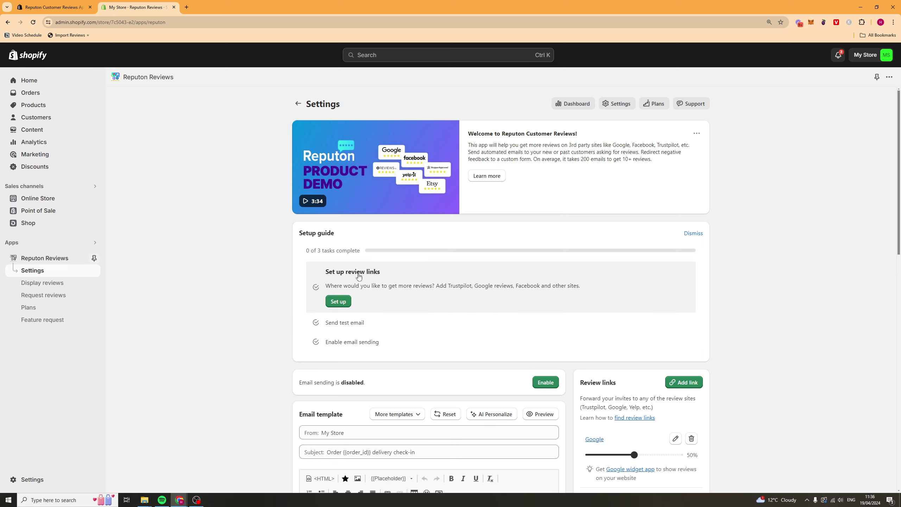
- Start setting up review links and name a new link Google Reviews
left_click(343, 301)
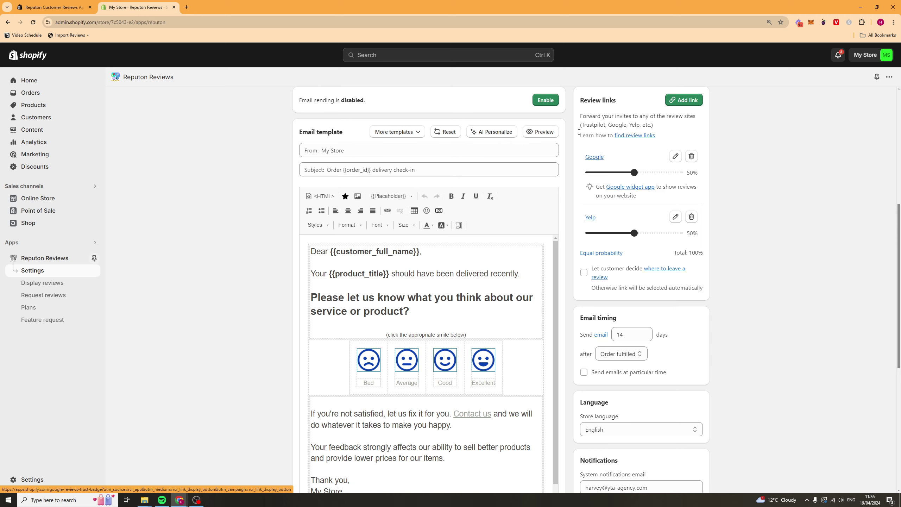
left_click(684, 100)
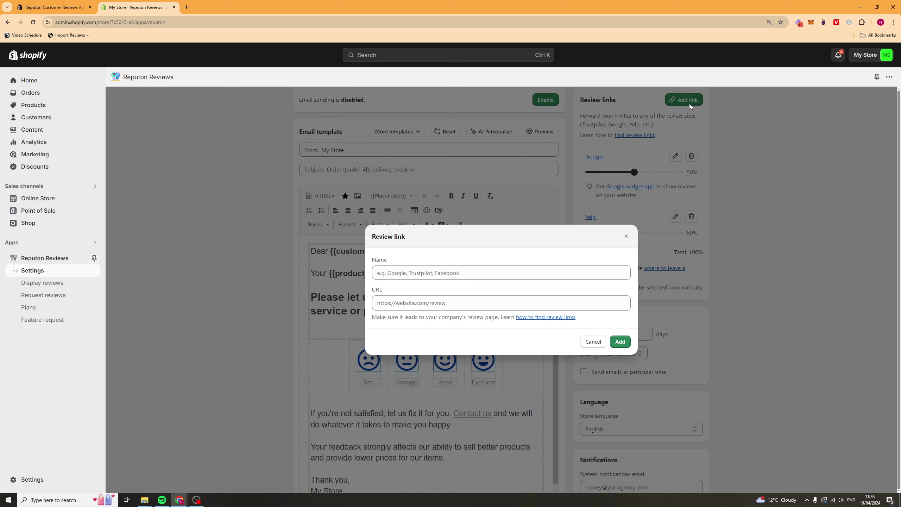
left_click(408, 274)
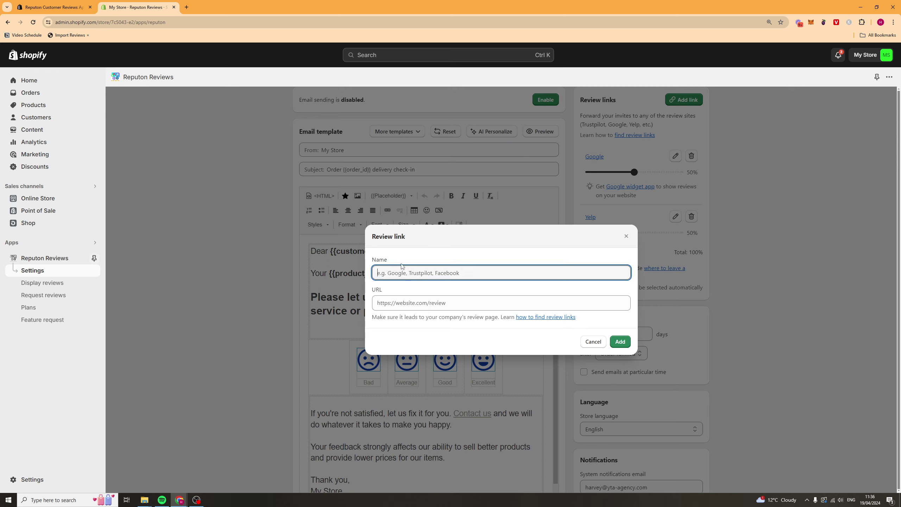
type("Google Reviews")
- Copy the business's review link from its Google profile, use it as the new link's URL and add the link
left_click(434, 301)
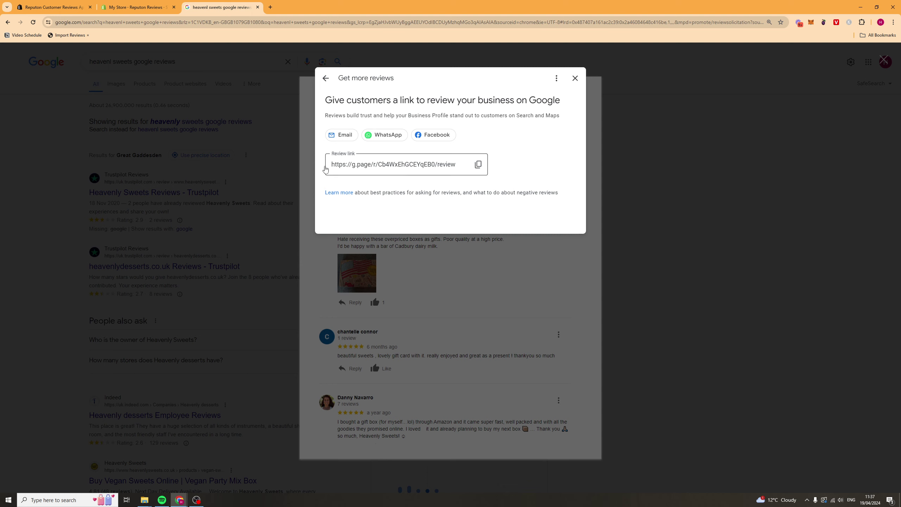
left_click(478, 165)
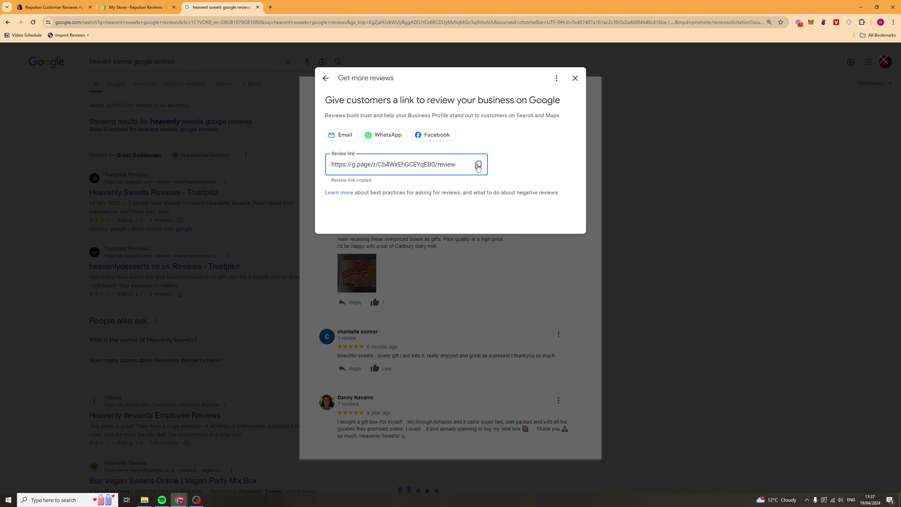
left_click(137, 7)
key("ctrl+v")
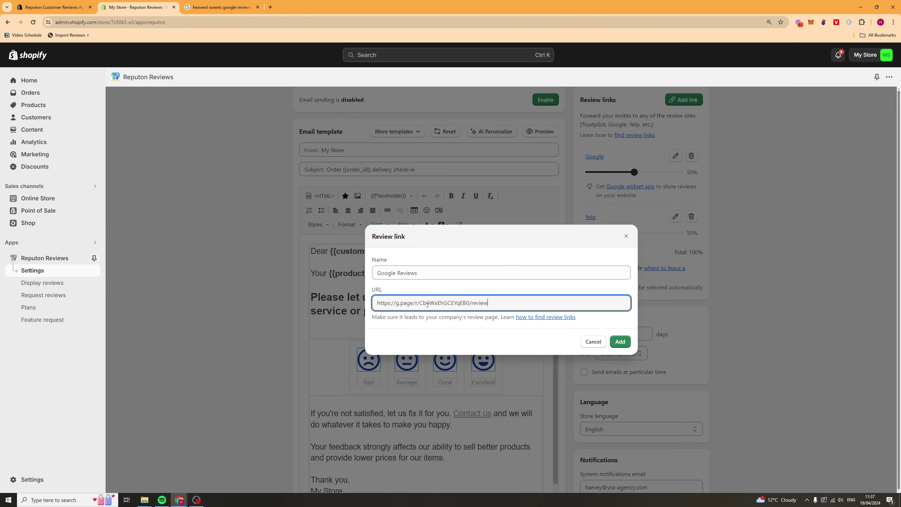
left_click(621, 342)
scroll(715, 303, "up", 5)
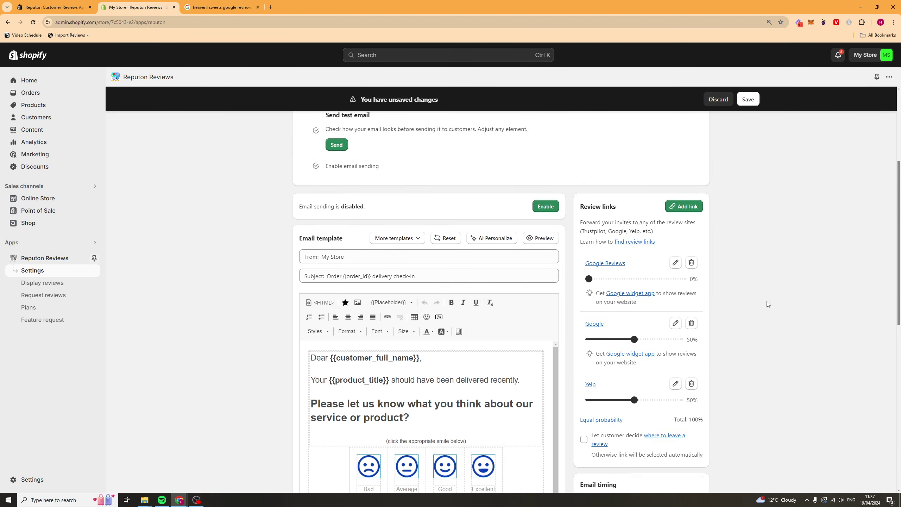
- Raise the Google Reviews link's share to 45% and delete the default Google link
scroll(715, 303, "down", 5)
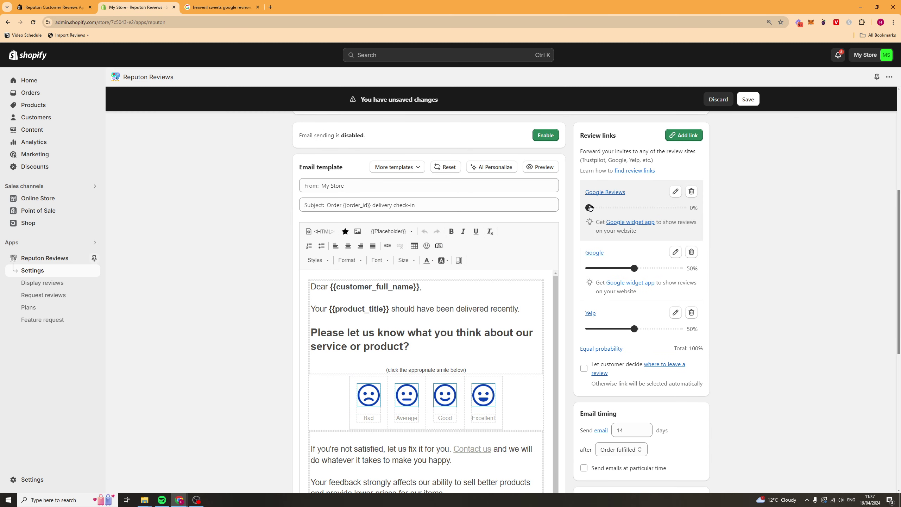
left_click_drag(589, 207, 630, 209)
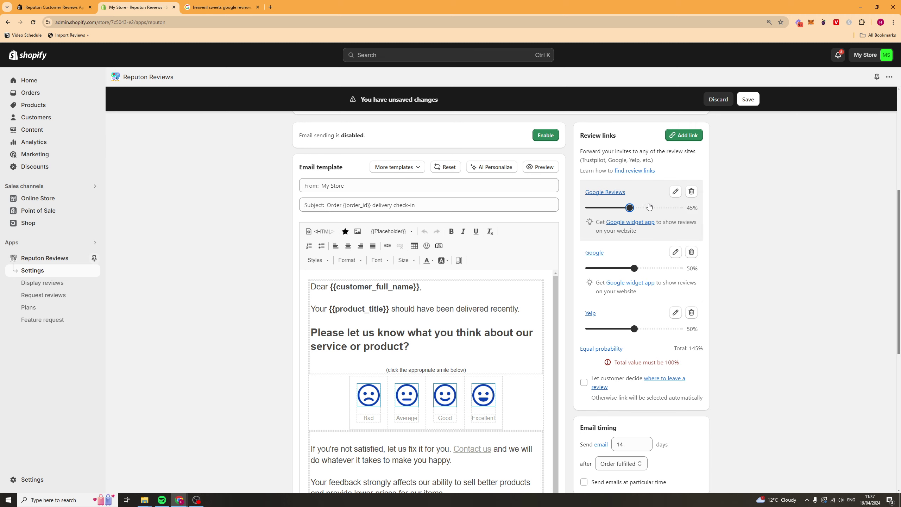
left_click(691, 252)
left_click(617, 313)
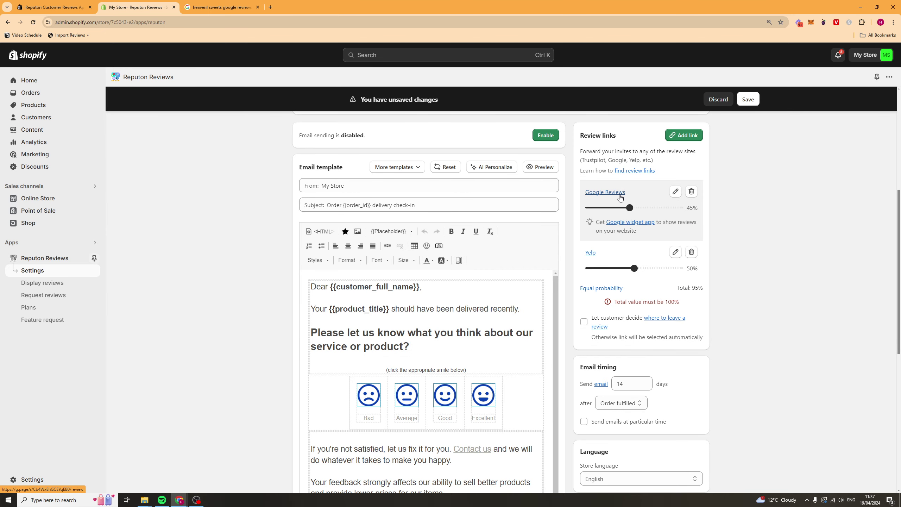
- Set the Google Reviews share to 60% and the Yelp share to 40%, and save the settings
left_click_drag(629, 208, 649, 208)
left_click(634, 268)
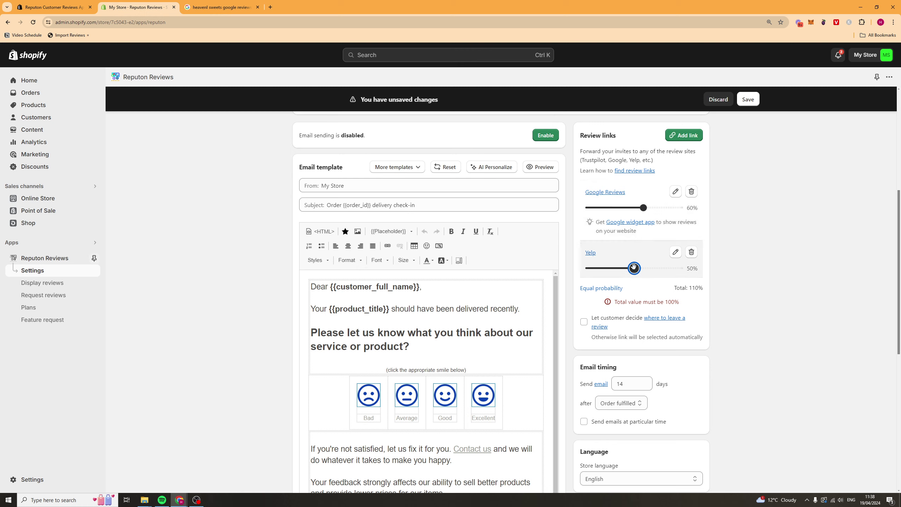
left_click_drag(634, 265, 624, 262)
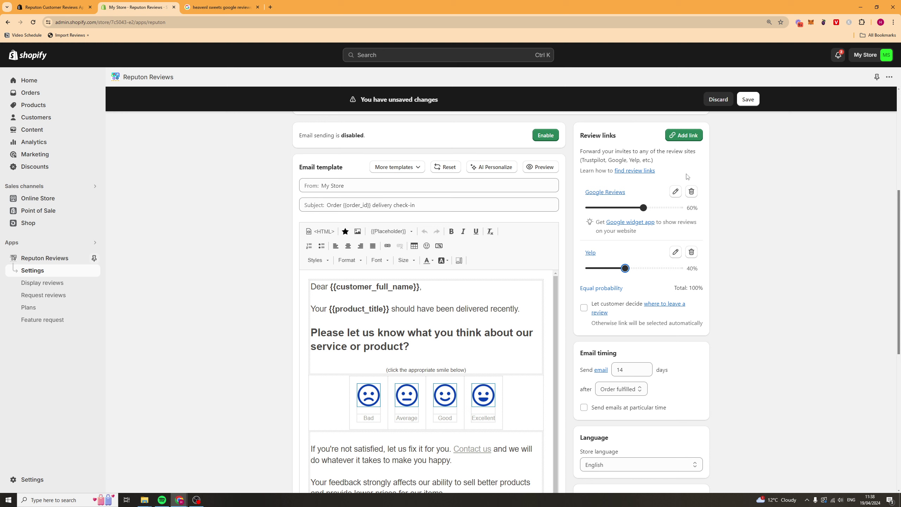
left_click(615, 240)
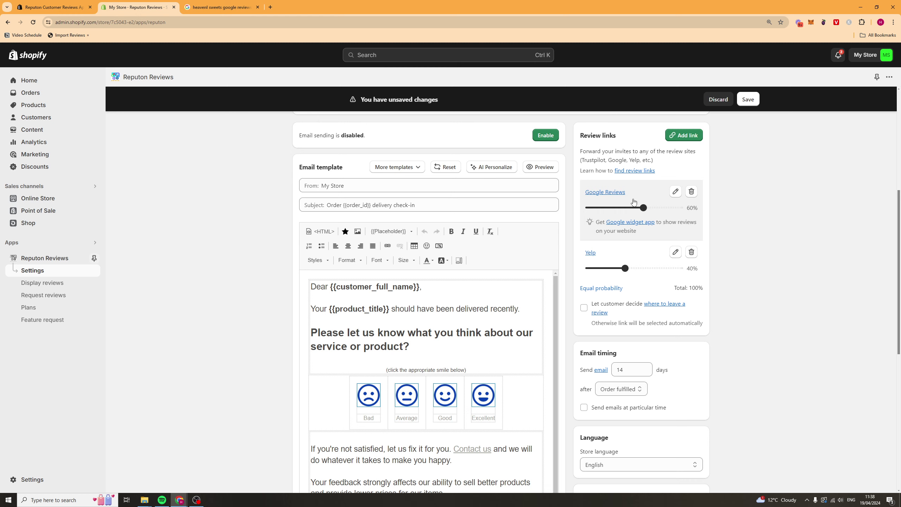
left_click(743, 99)
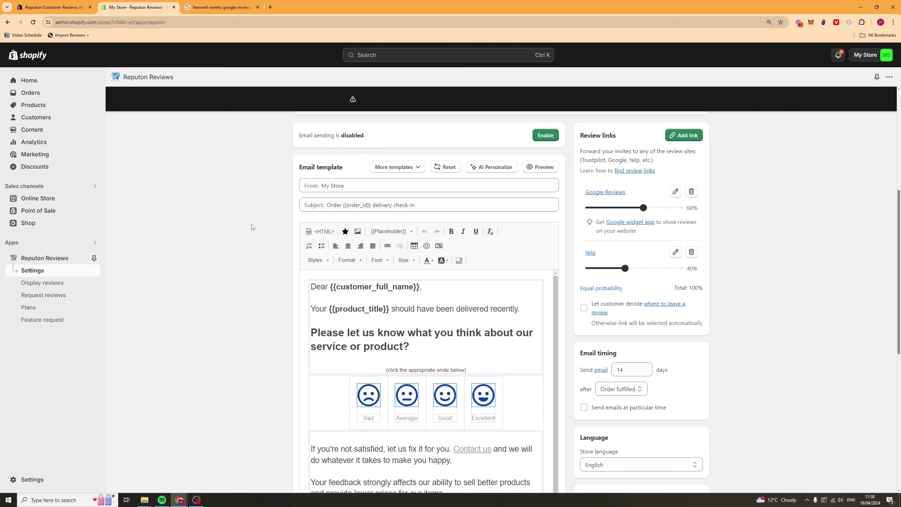
- Enable automatic email sending, save the settings and dismiss the request to rate the app
scroll(257, 231, "up", 4)
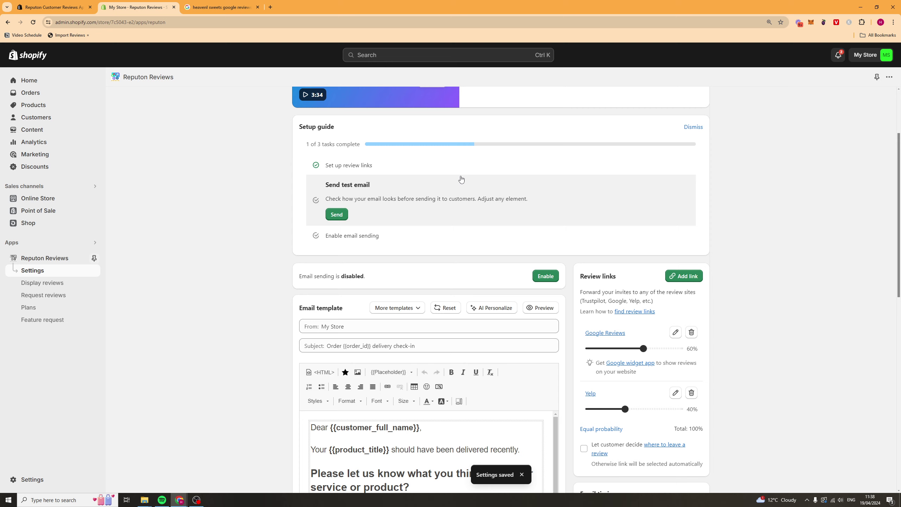
scroll(383, 184, "down", 1)
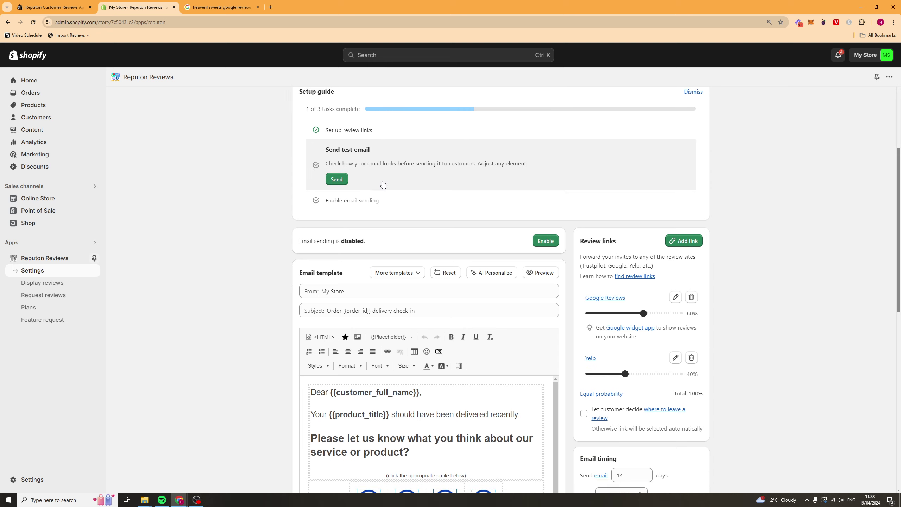
left_click(545, 241)
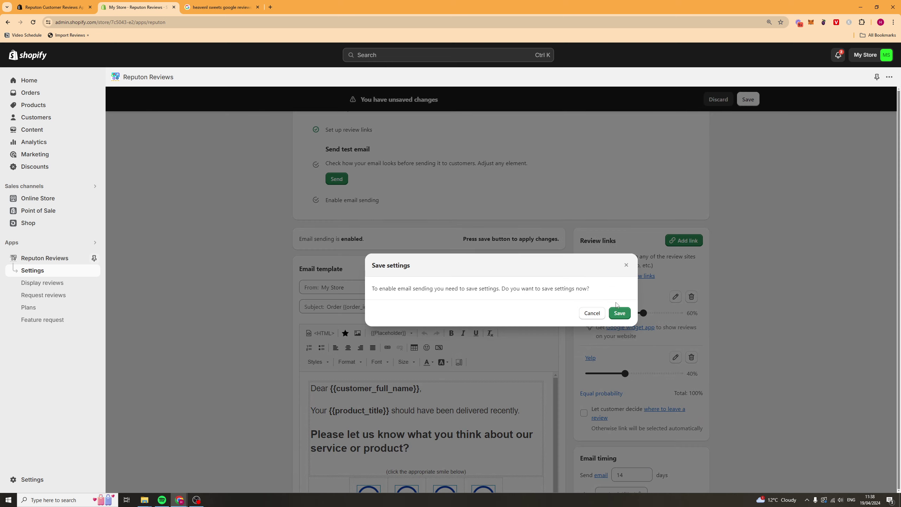
left_click(619, 312)
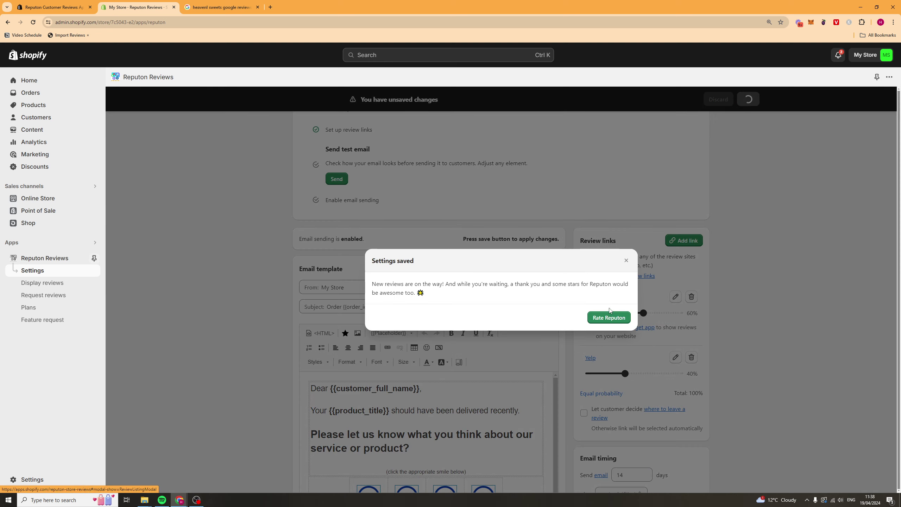
left_click(627, 260)
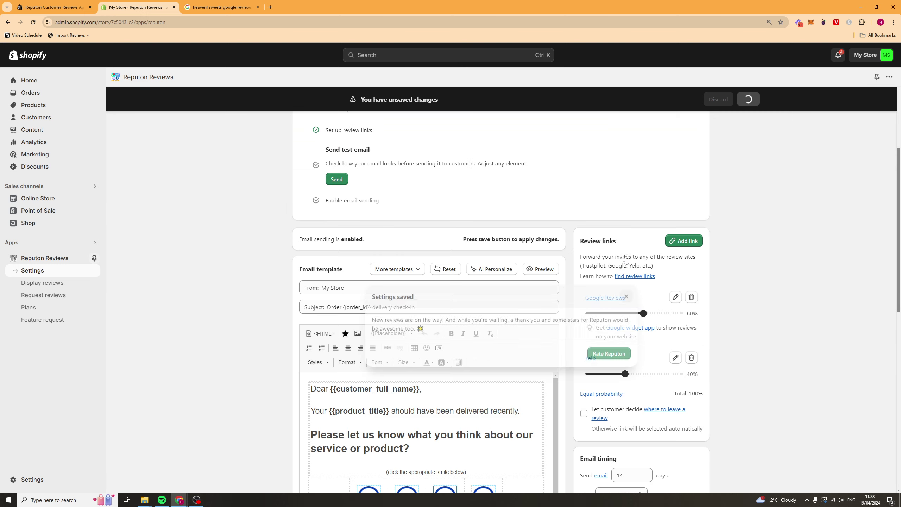
- Look over the review request email template and send a test email to the prefilled address
scroll(530, 275, "down", 3)
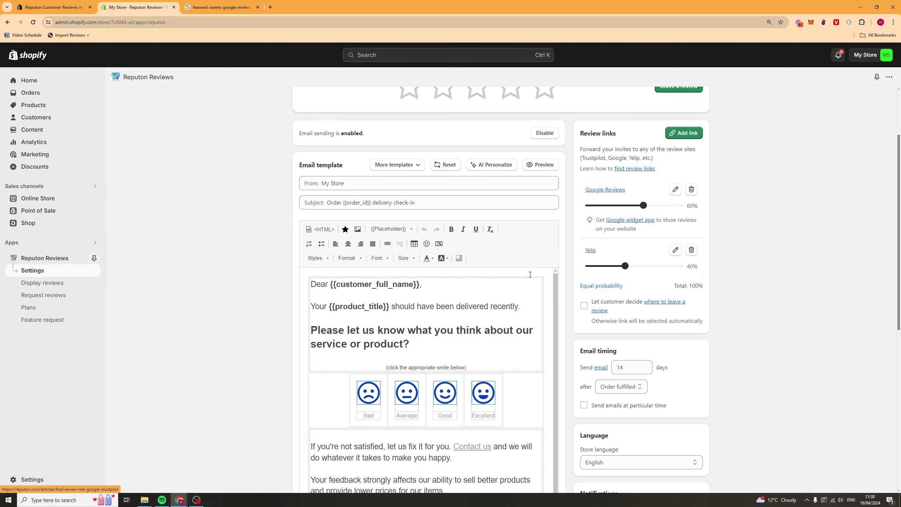
scroll(530, 275, "down", 6)
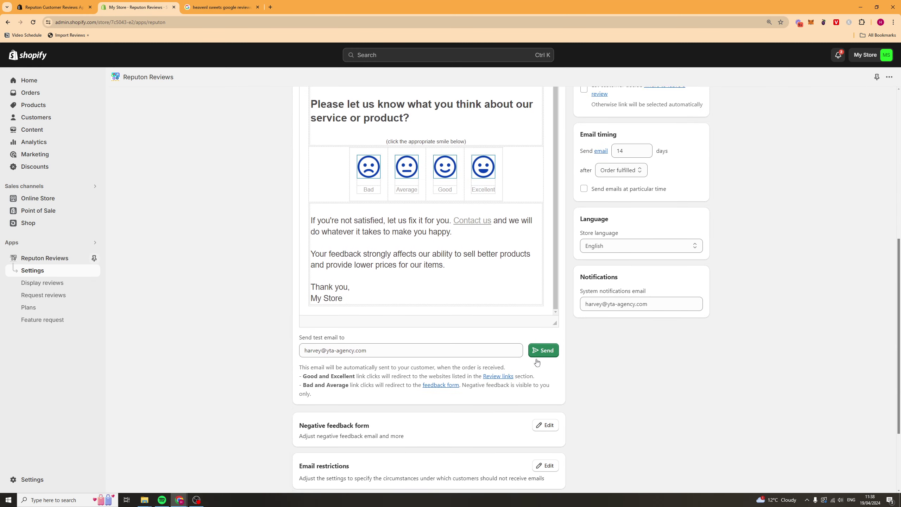
scroll(537, 362, "up", 6)
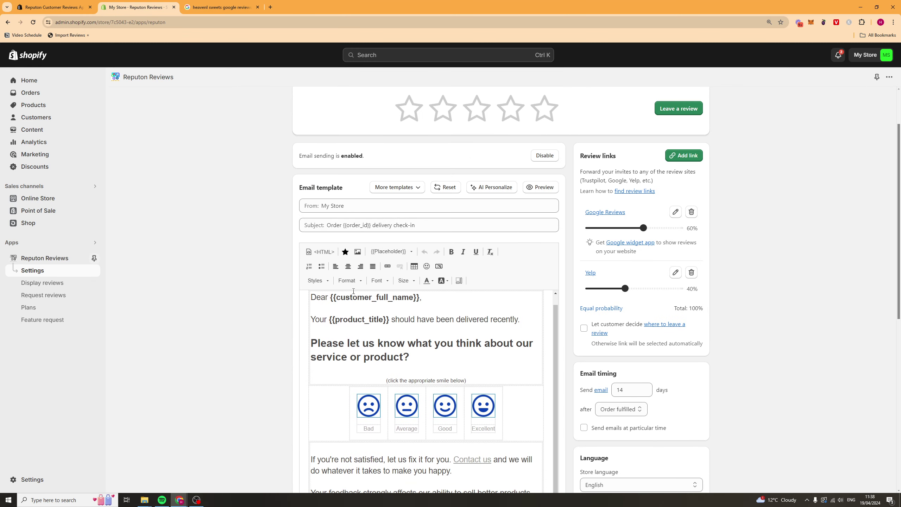
scroll(353, 291, "down", 8)
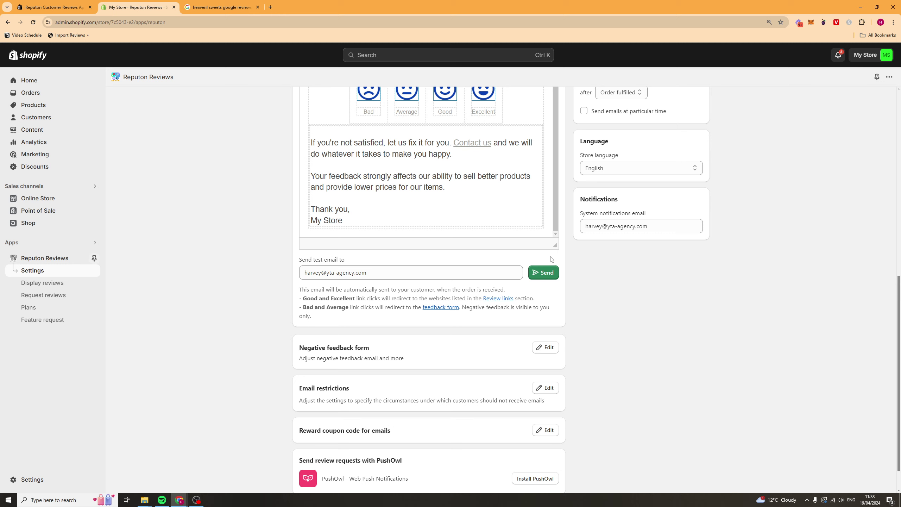
left_click(542, 274)
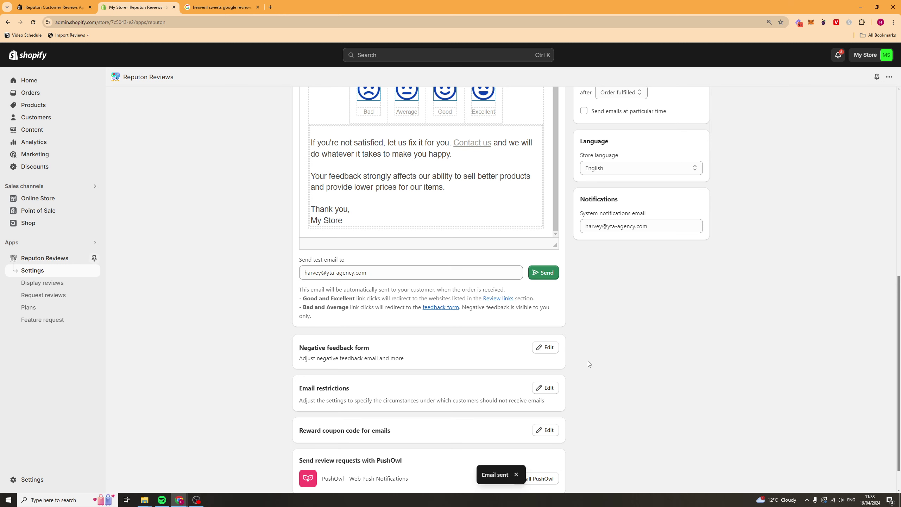
- Examine the dashboard's email statistics, new reviews, reviews analytics, sent emails and negative feedback, and return to the app's settings
scroll(630, 381, "up", 3)
scroll(630, 384, "up", 5)
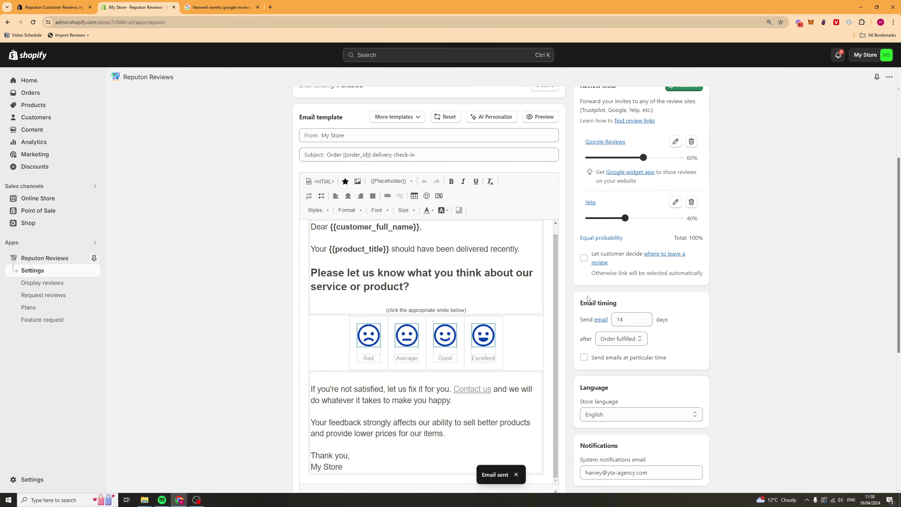
scroll(588, 275, "up", 3)
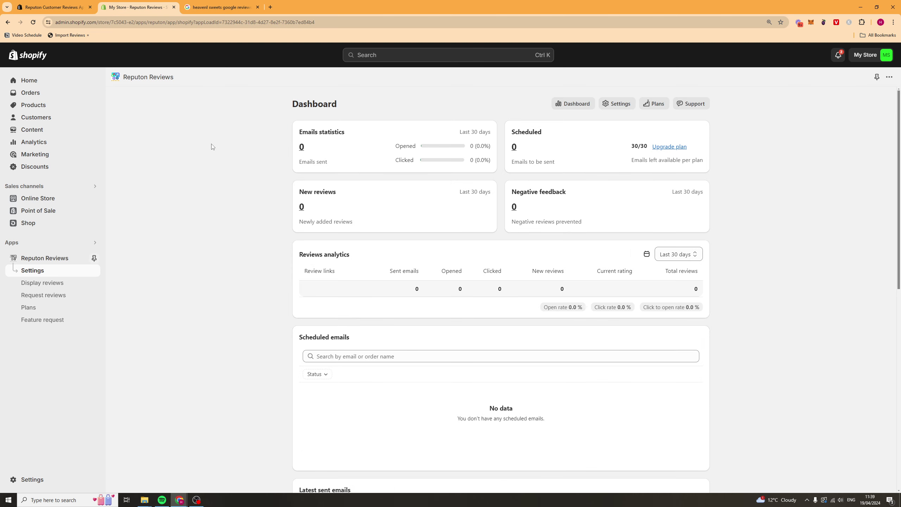
scroll(225, 189, "down", 5)
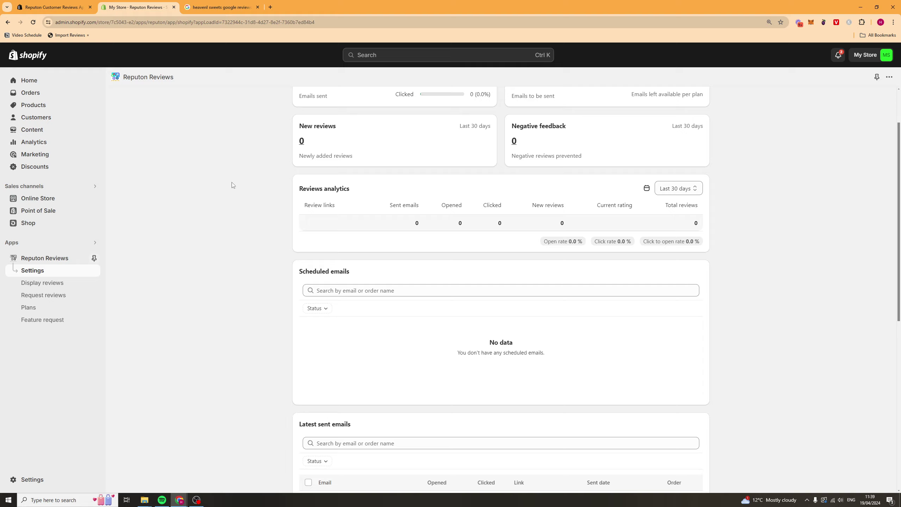
scroll(232, 217, "up", 5)
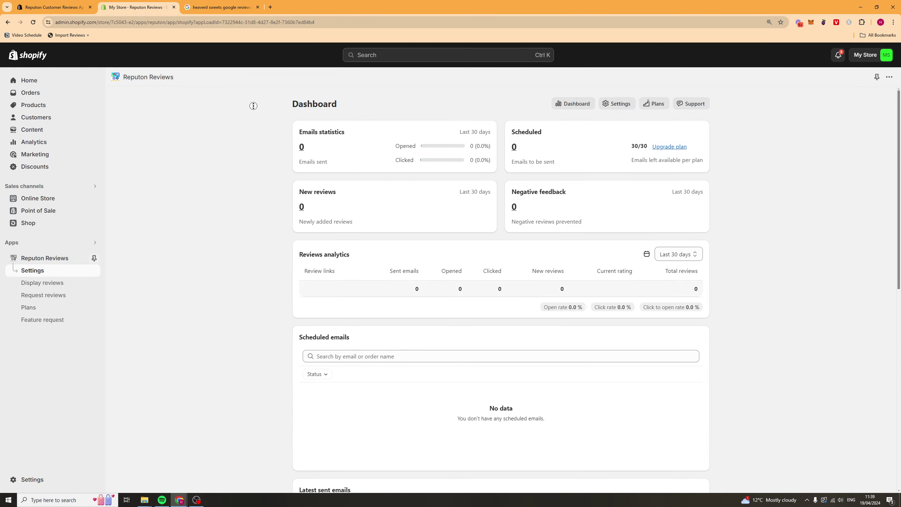
scroll(258, 95, "down", 5)
scroll(270, 136, "up", 5)
left_click_drag(289, 192, 394, 194)
double_click(301, 194)
scroll(765, 236, "down", 8)
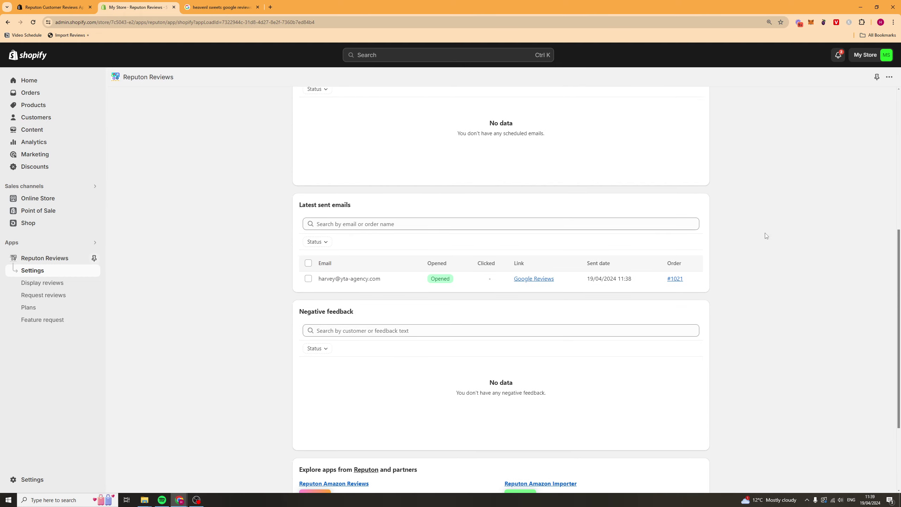
scroll(568, 202, "up", 8)
left_click_drag(300, 258, 411, 265)
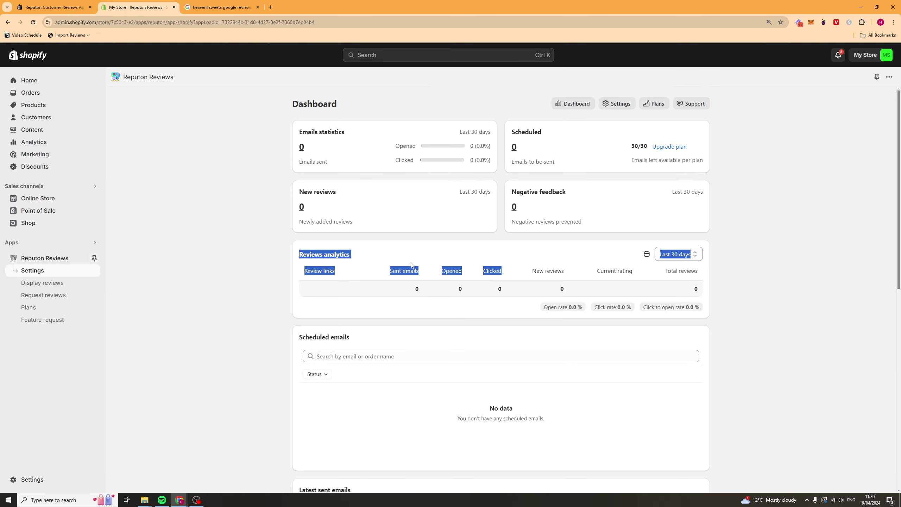
left_click(343, 253)
scroll(447, 288, "down", 7)
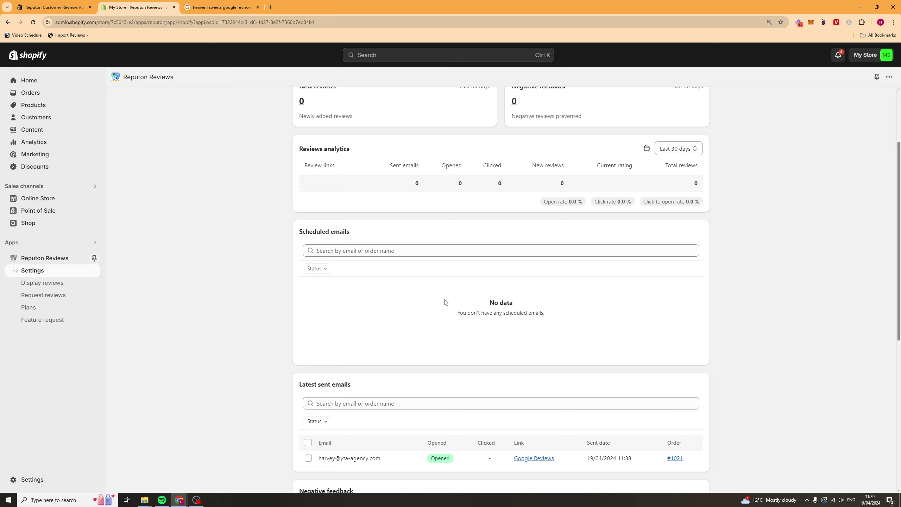
scroll(352, 251, "down", 5)
scroll(286, 234, "up", 12)
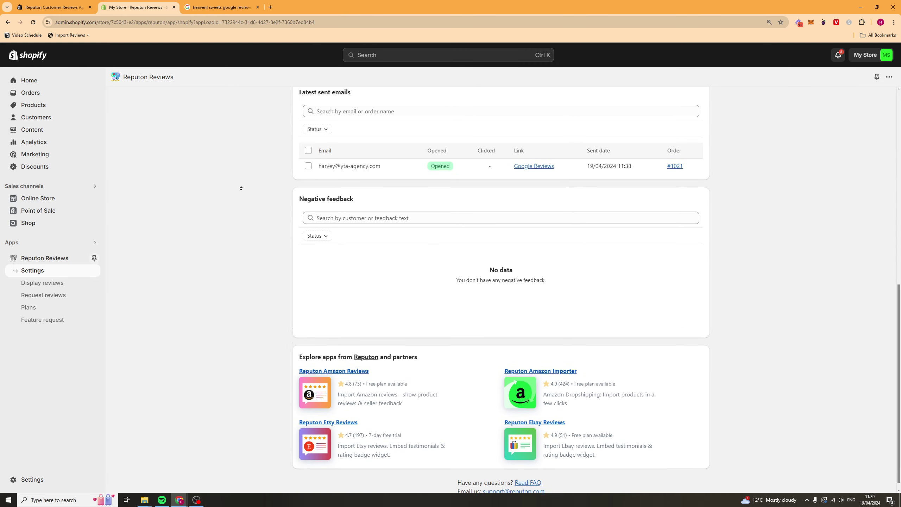
left_click(617, 104)
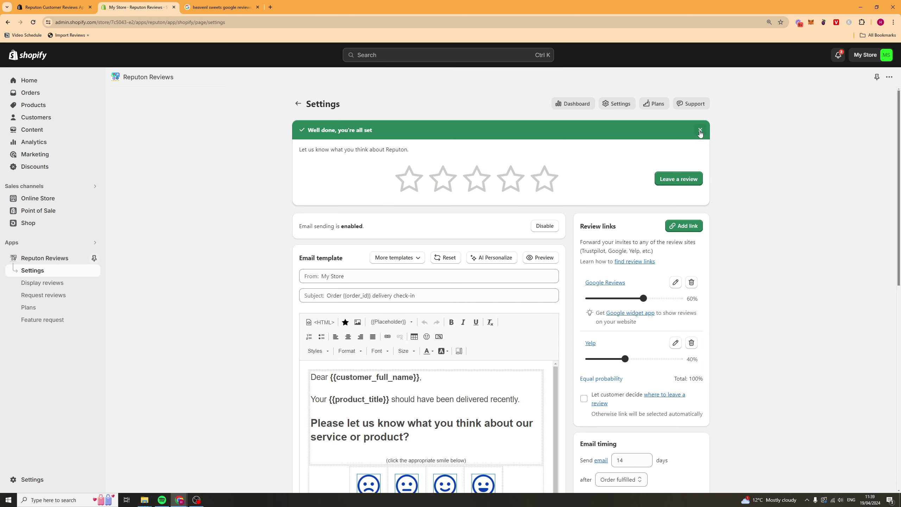
- Dismiss the request to rate the app and look over the email template's sender and subject
left_click(700, 131)
scroll(286, 169, "down", 2)
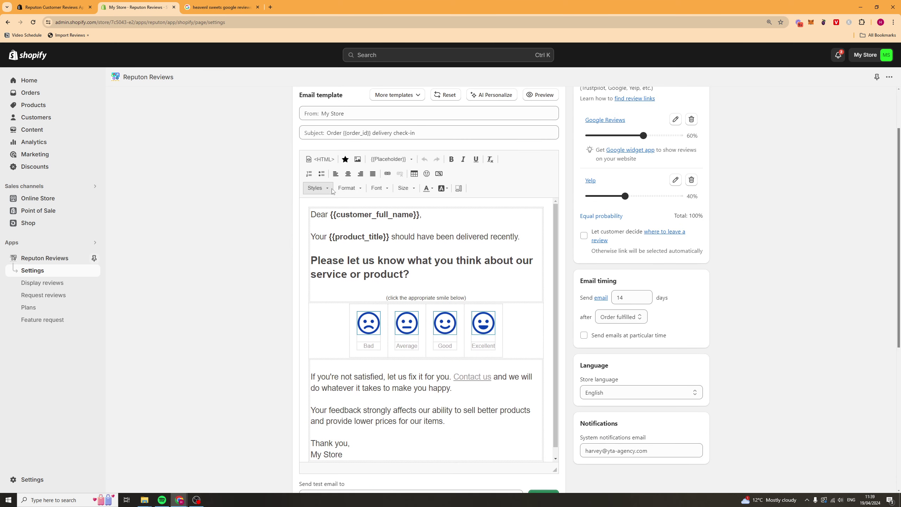
scroll(285, 169, "up", 2)
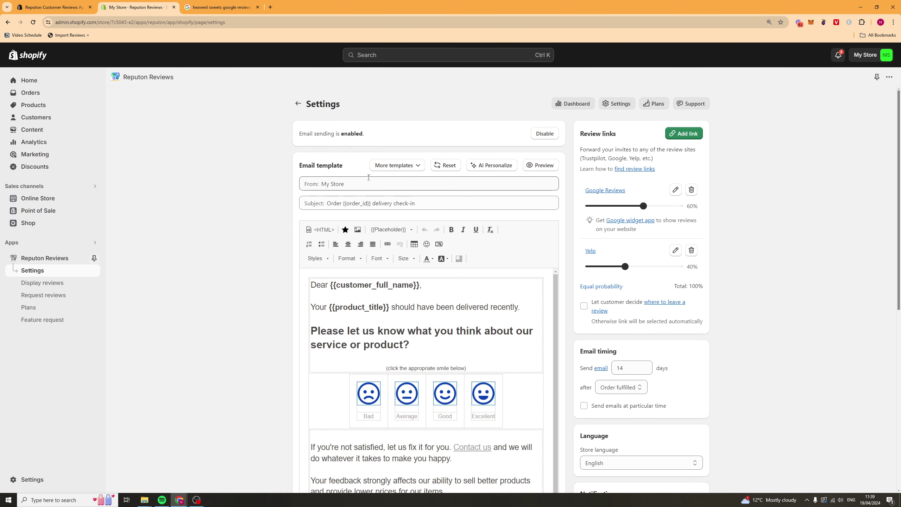
left_click(320, 184)
triple_click(320, 183)
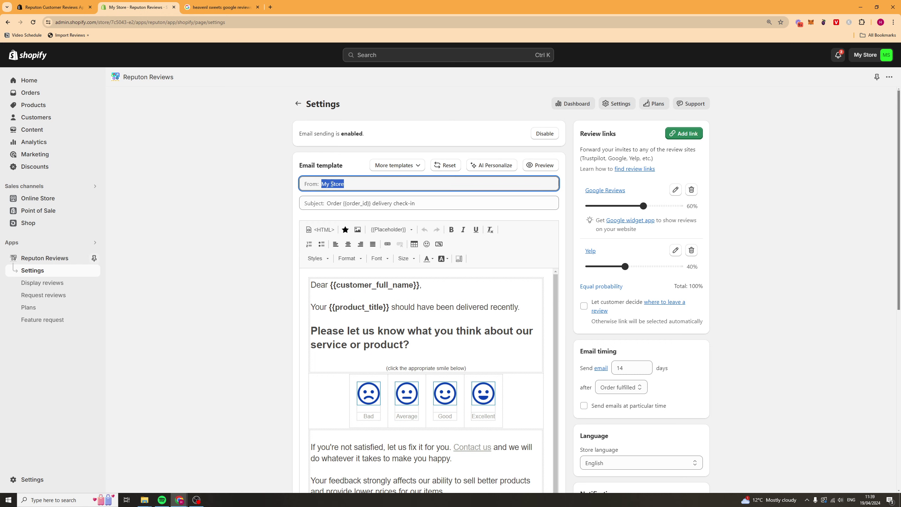
triple_click(368, 203)
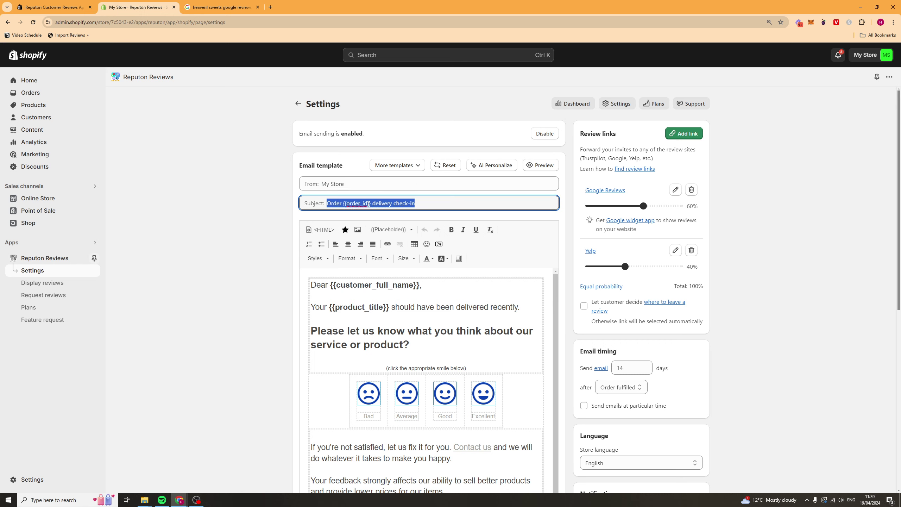
- Look through the alternative email templates: Faces, Thumbs, Stars and Smiles
left_click(396, 167)
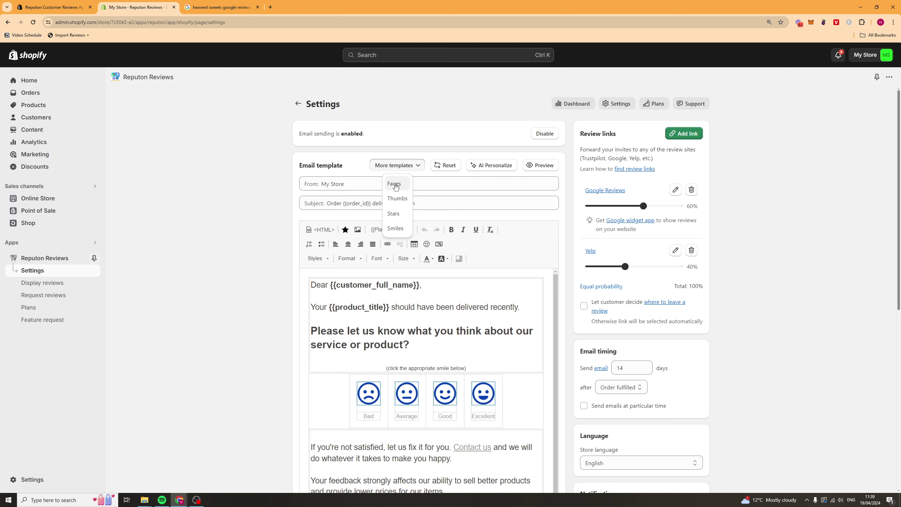
left_click(401, 232)
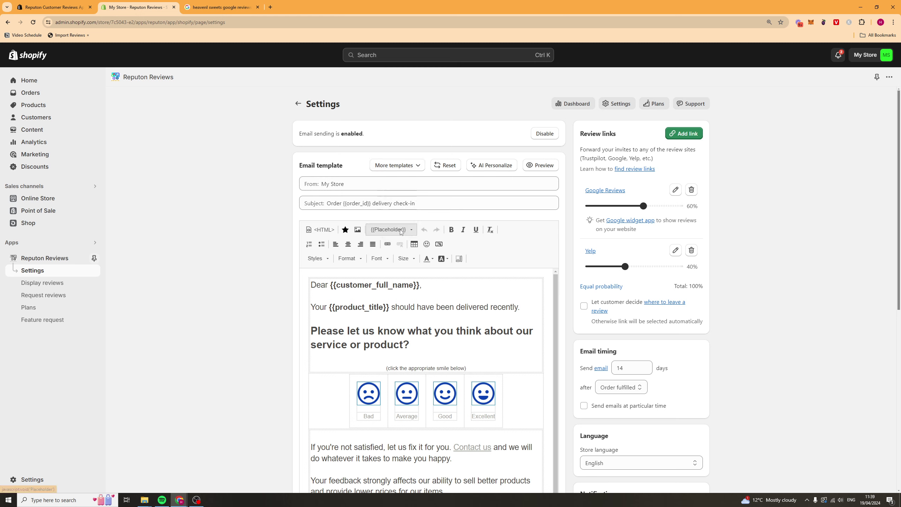
left_click(433, 204)
left_click(408, 165)
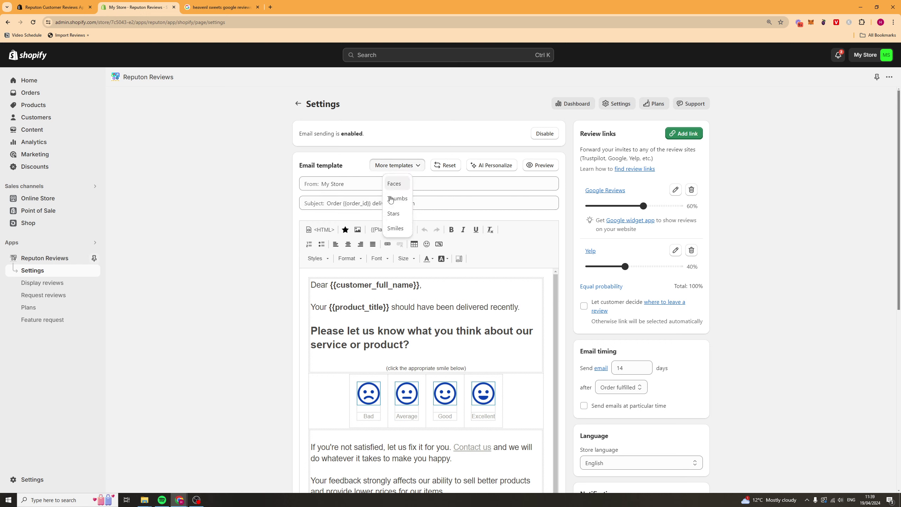
left_click(414, 149)
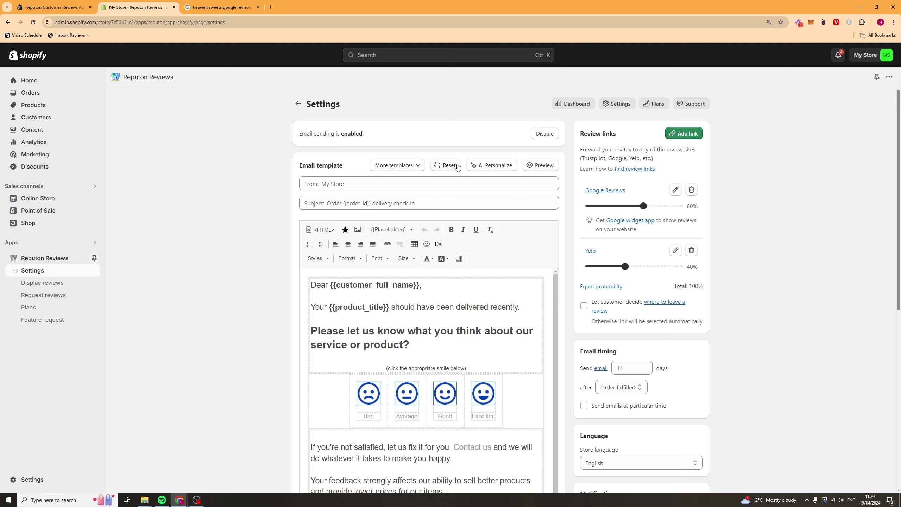
- Generate an AI-personalized version of the email, review its subject and body, and reset the template
left_click(491, 171)
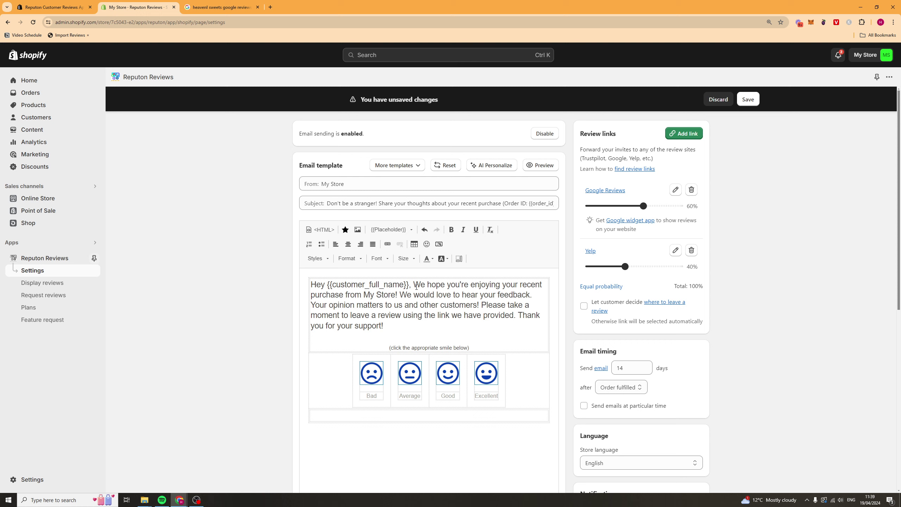
left_click_drag(357, 203, 555, 204)
left_click(434, 295)
left_click(448, 166)
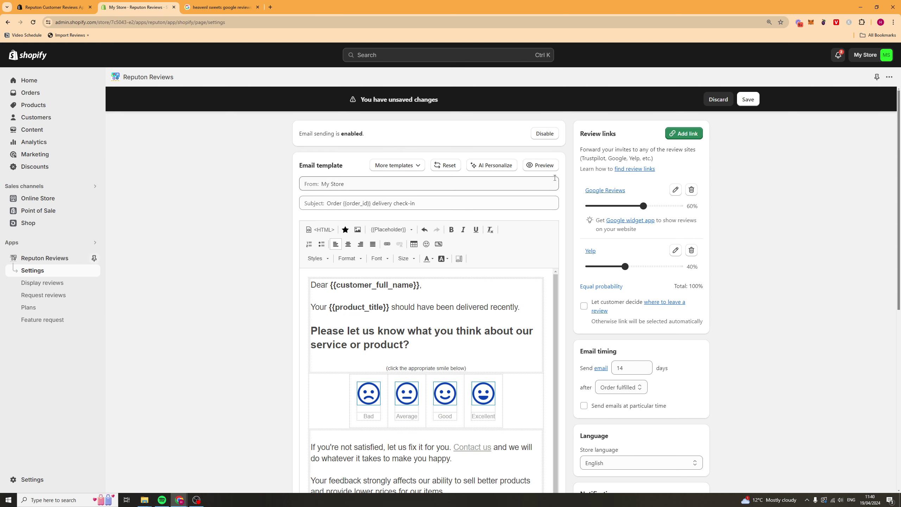
- Examine the email body's greeting with its customer name placeholder, the product line, the rating smileys and the closing text
scroll(346, 201, "down", 3)
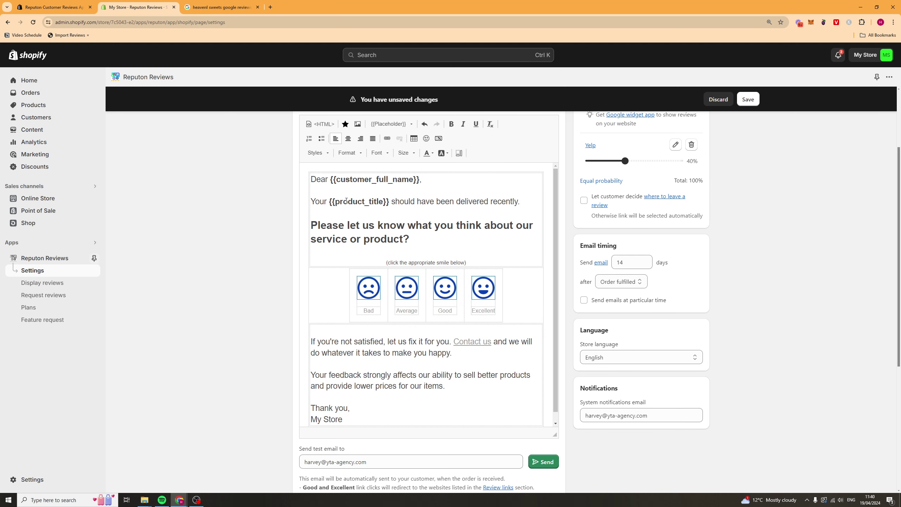
triple_click(316, 180)
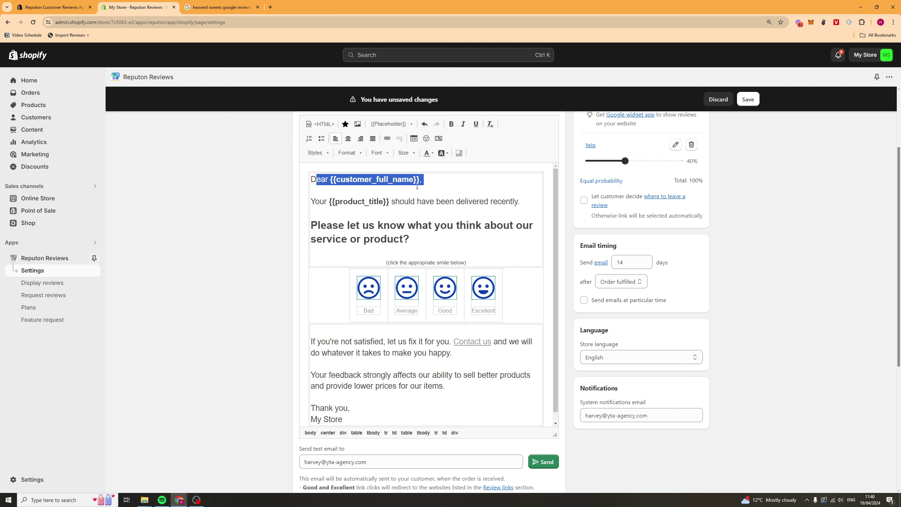
left_click(318, 179)
triple_click(319, 178)
left_click(321, 179)
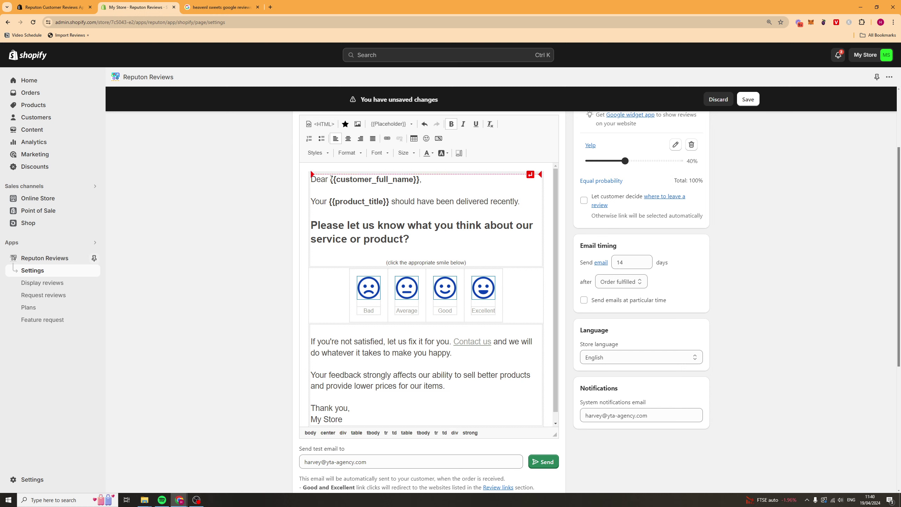
double_click(330, 178)
left_click(341, 181)
left_click_drag(334, 179, 420, 180)
left_click(348, 200)
scroll(408, 285, "down", 1)
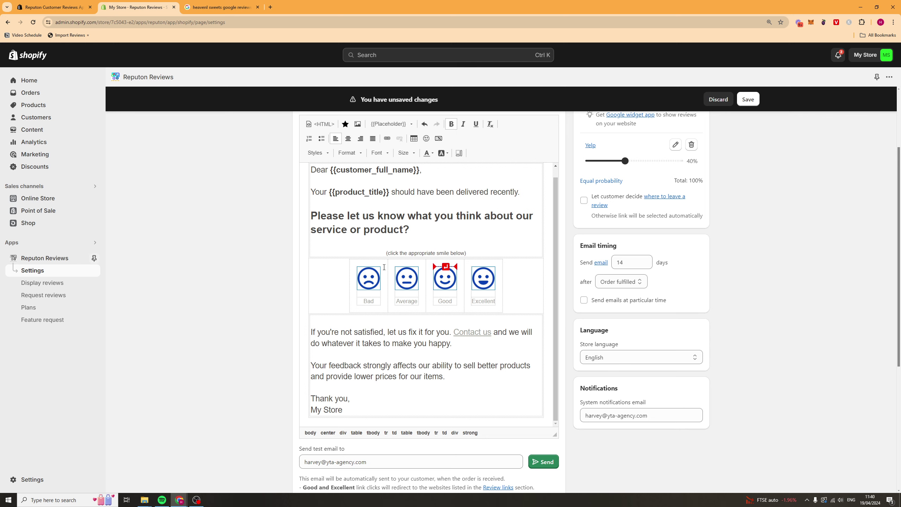
scroll(447, 297, "down", 1)
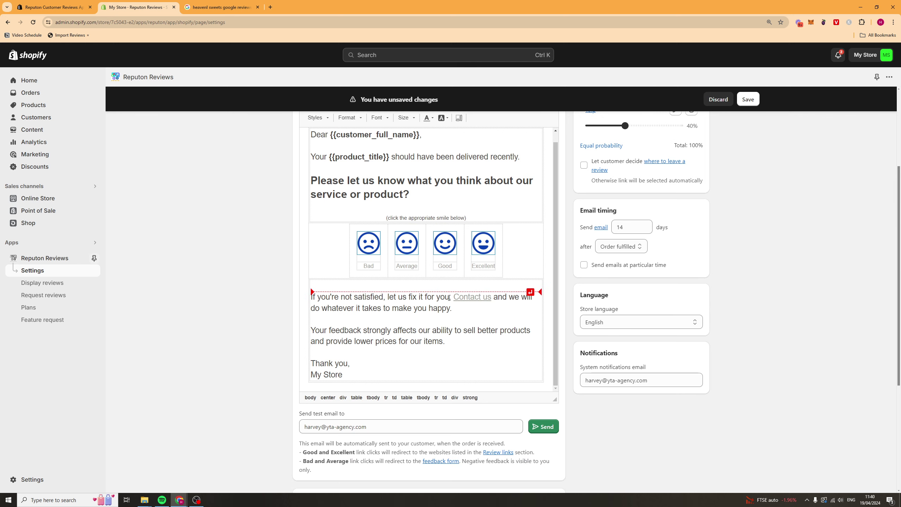
scroll(449, 297, "down", 1)
scroll(434, 293, "up", 5)
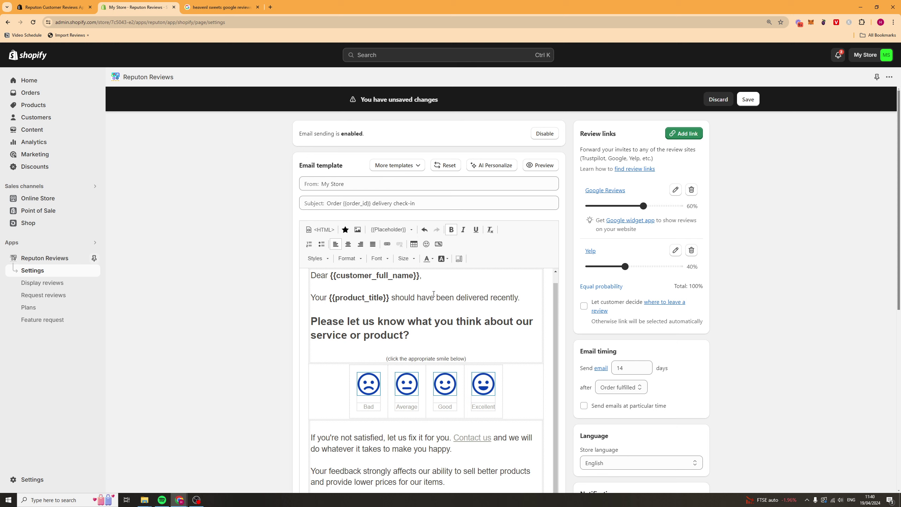
- Look through the placeholders and fonts available for the product delivery line in the email body
triple_click(434, 294)
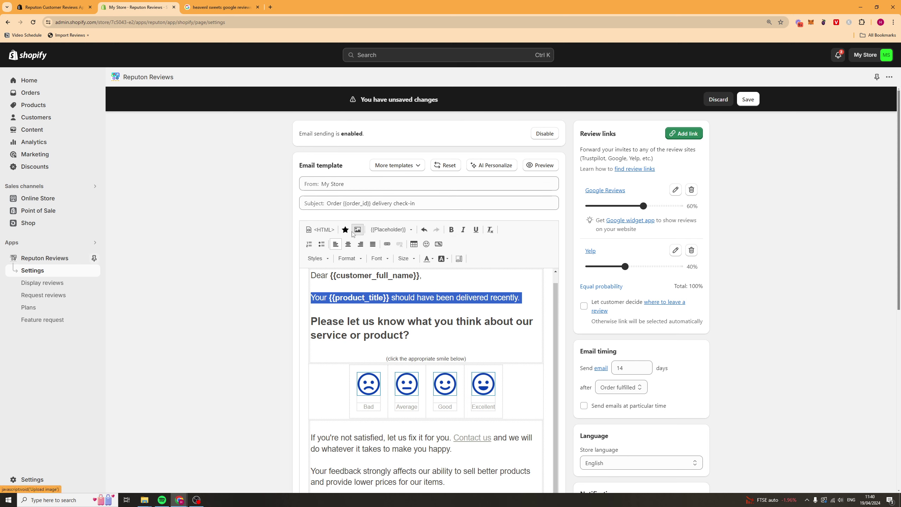
left_click(413, 230)
scroll(425, 284, "down", 5)
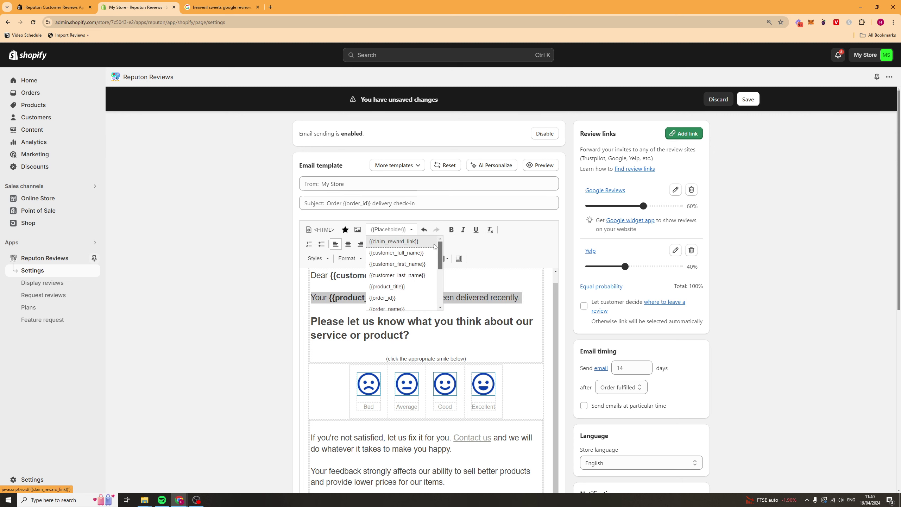
left_click(241, 302)
triple_click(376, 296)
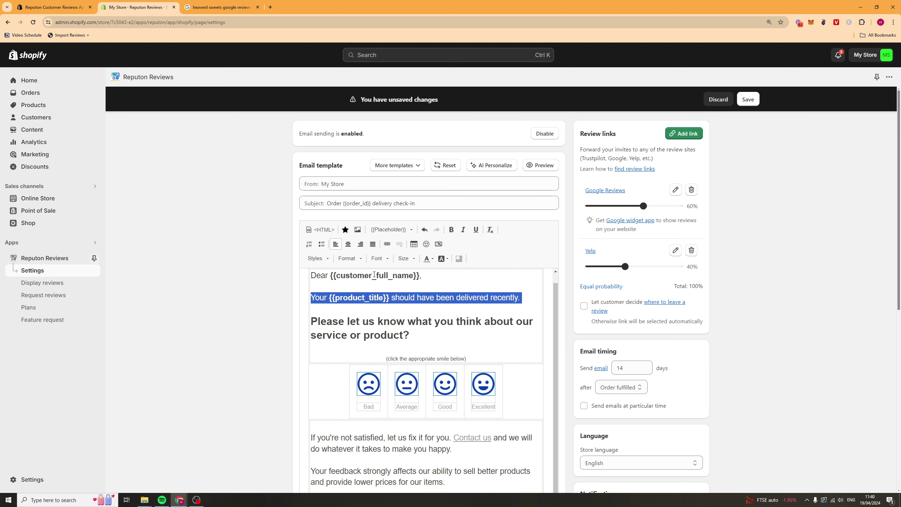
left_click(378, 259)
scroll(399, 312, "down", 5)
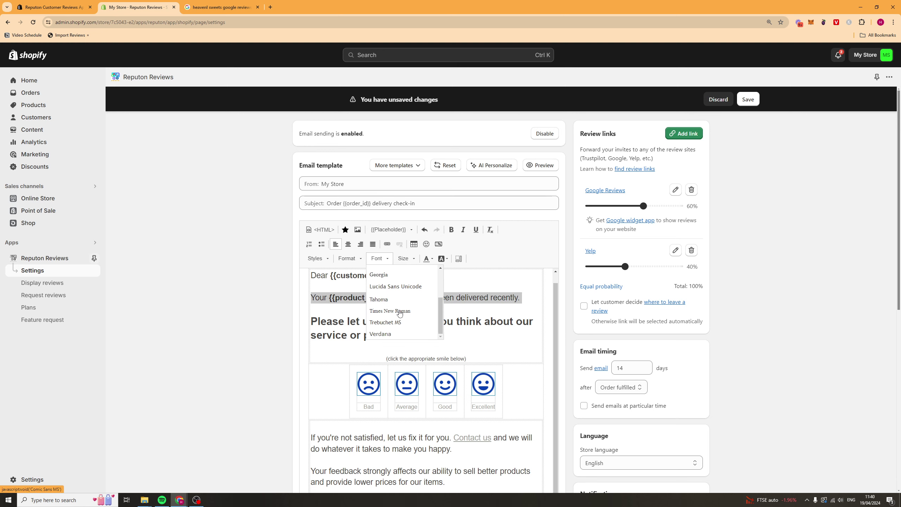
scroll(415, 263, "up", 4)
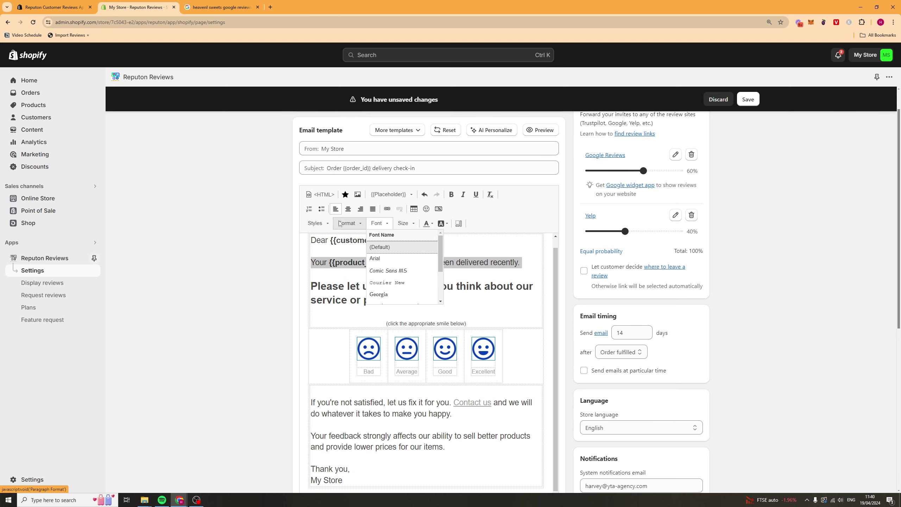
left_click(487, 274)
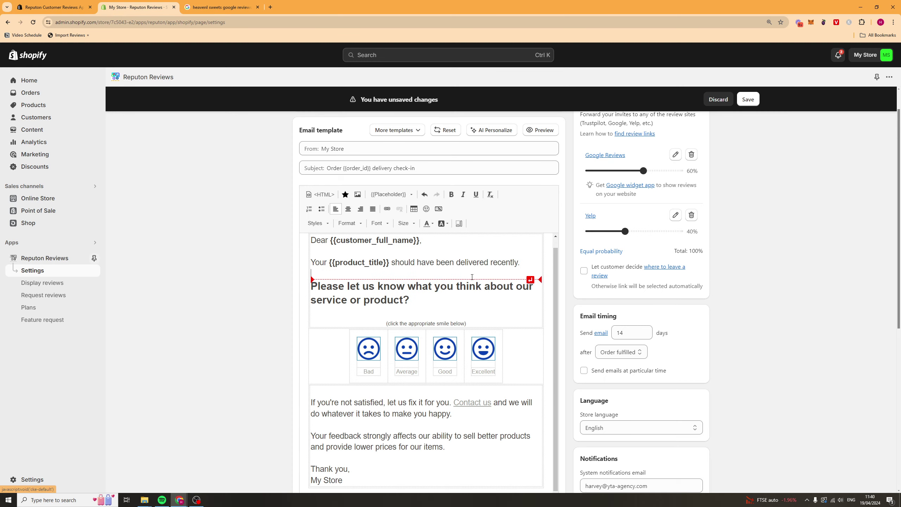
- Preview the review request email and open the feedback page linked from the Bad smiley
scroll(422, 273, "down", 6)
scroll(414, 202, "up", 7)
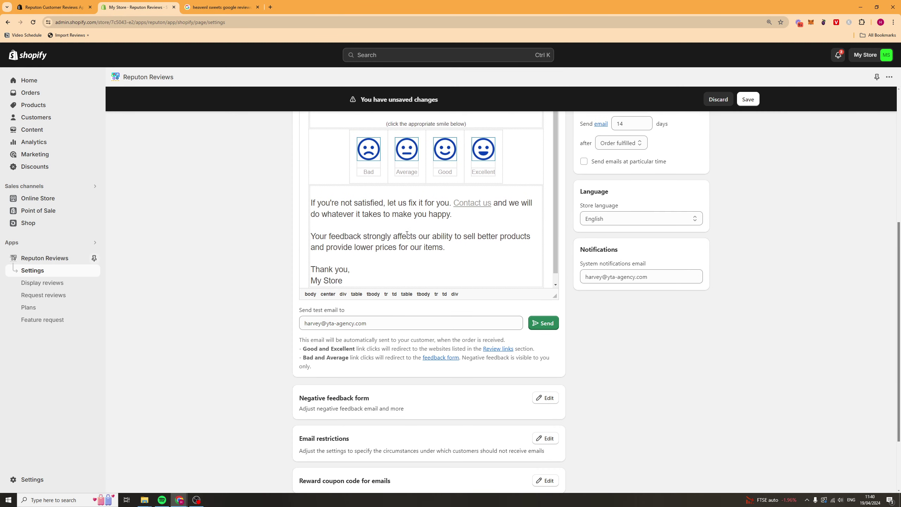
left_click(544, 170)
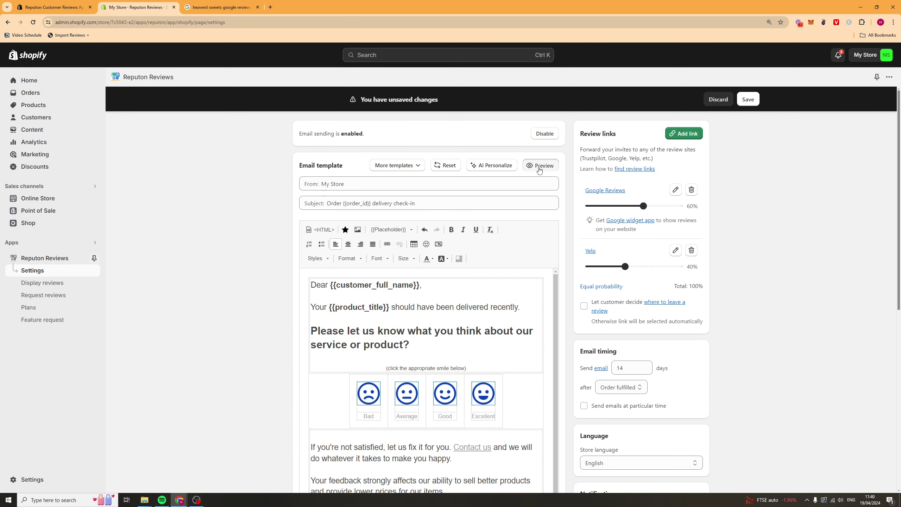
scroll(397, 242, "down", 2)
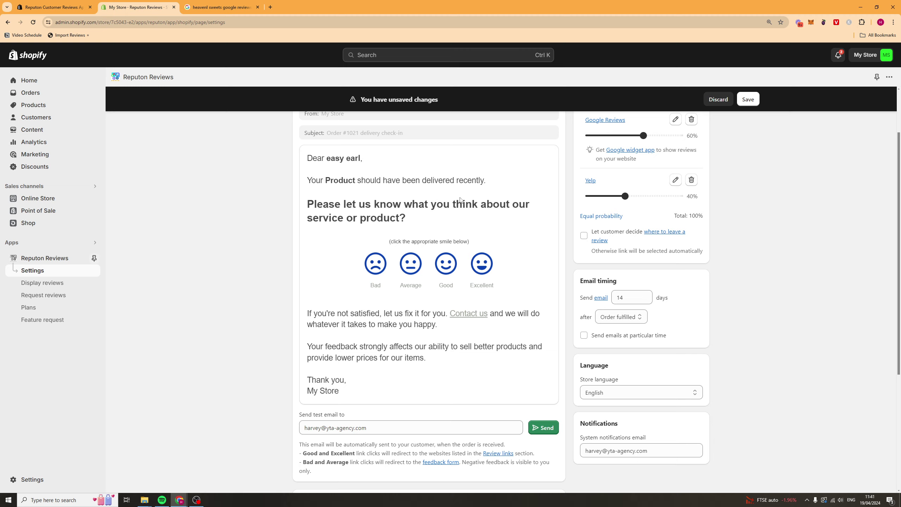
scroll(380, 265, "up", 2)
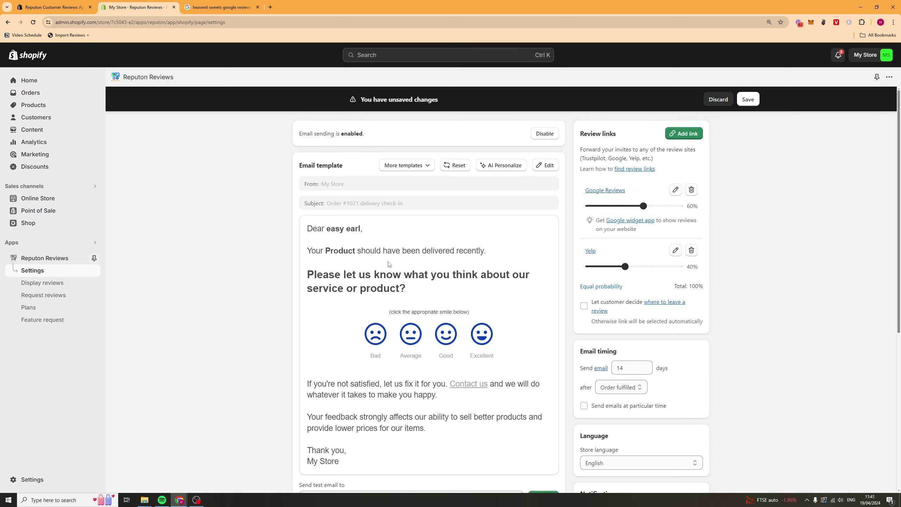
left_click(380, 339)
- Open the negative feedback form settings and look over the results email and custom form options
scroll(490, 346, "down", 1)
scroll(485, 340, "down", 3)
scroll(485, 340, "down", 2)
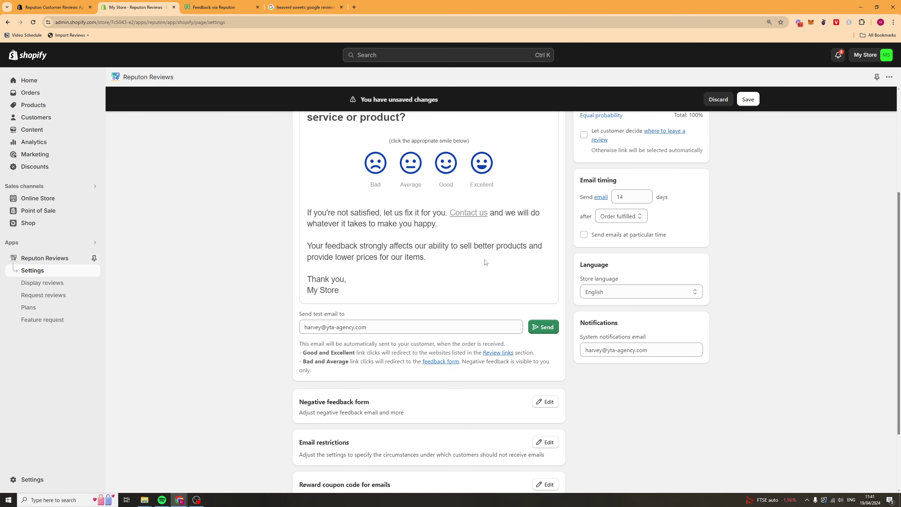
scroll(413, 252, "down", 2)
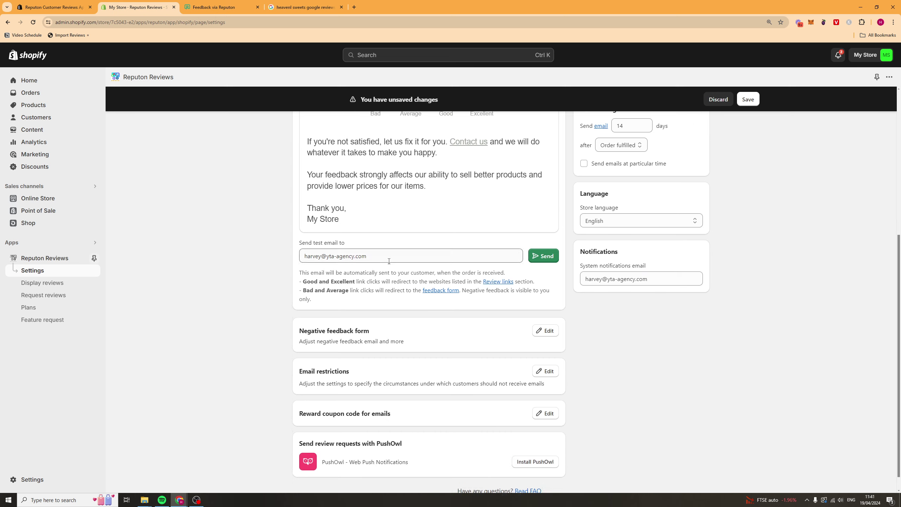
left_click(546, 327)
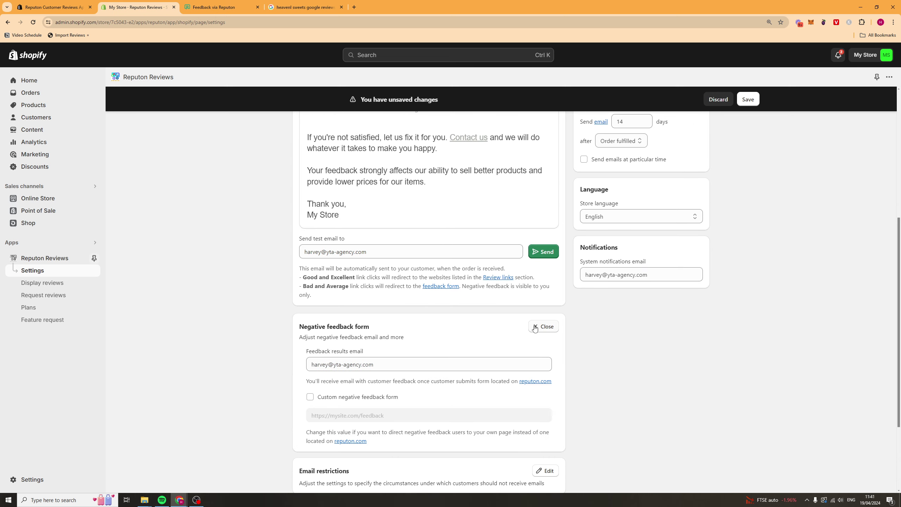
scroll(467, 338, "down", 2)
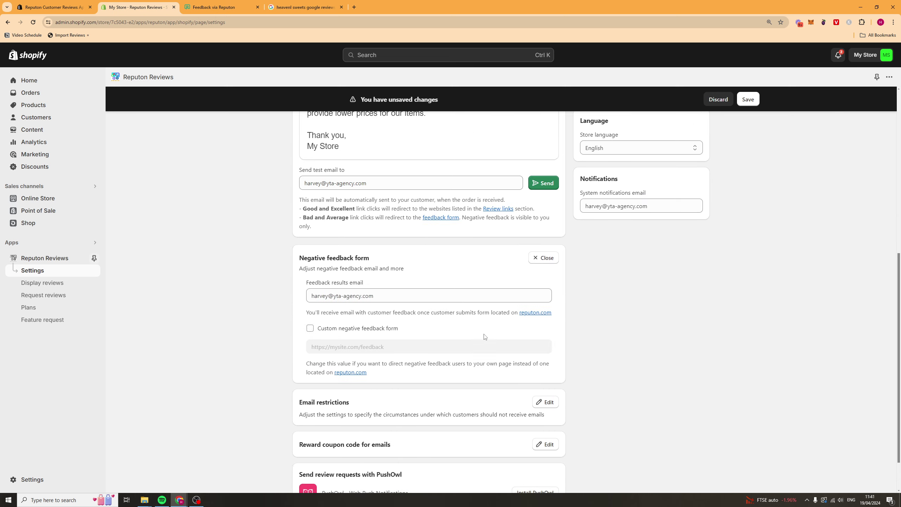
left_click(373, 328)
left_click(350, 327)
- Open the email restrictions and look through the options for how often customers should receive emails
scroll(444, 330, "down", 2)
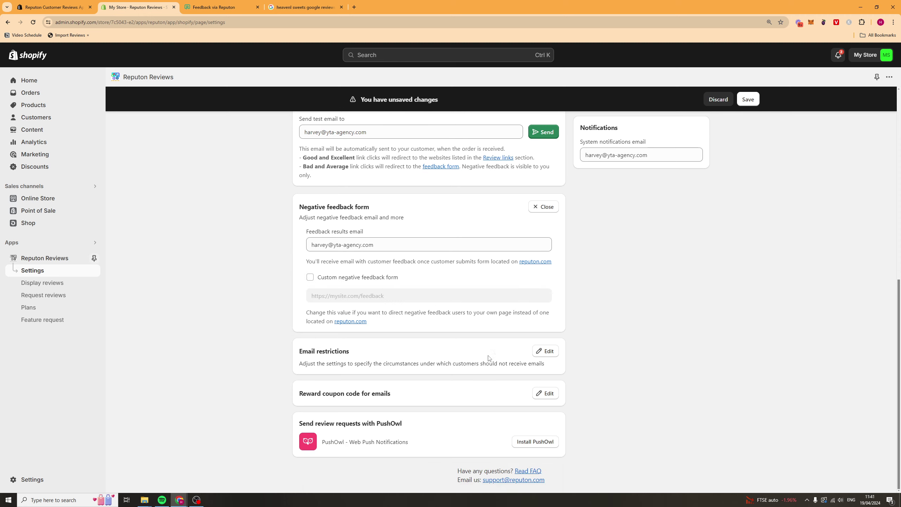
left_click(546, 351)
scroll(390, 337, "down", 2)
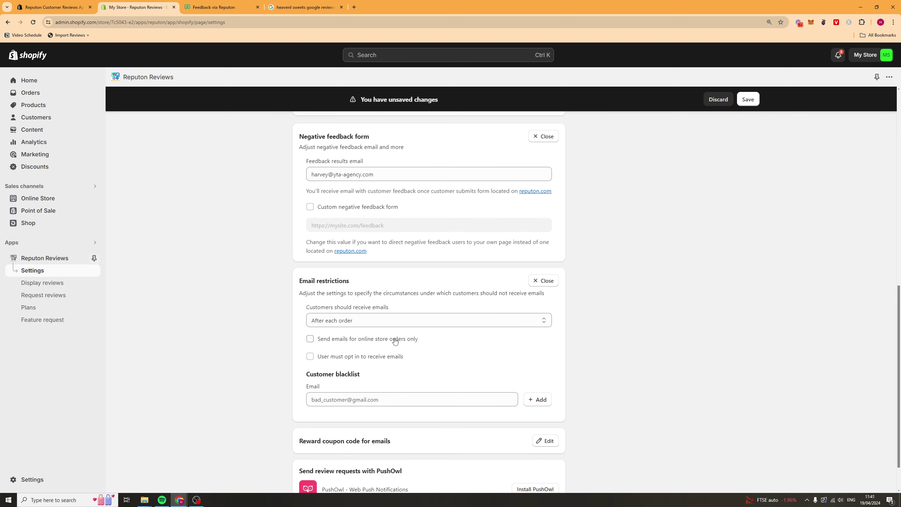
left_click(351, 319)
left_click(383, 304)
left_click_drag(340, 307, 381, 310)
left_click(372, 320)
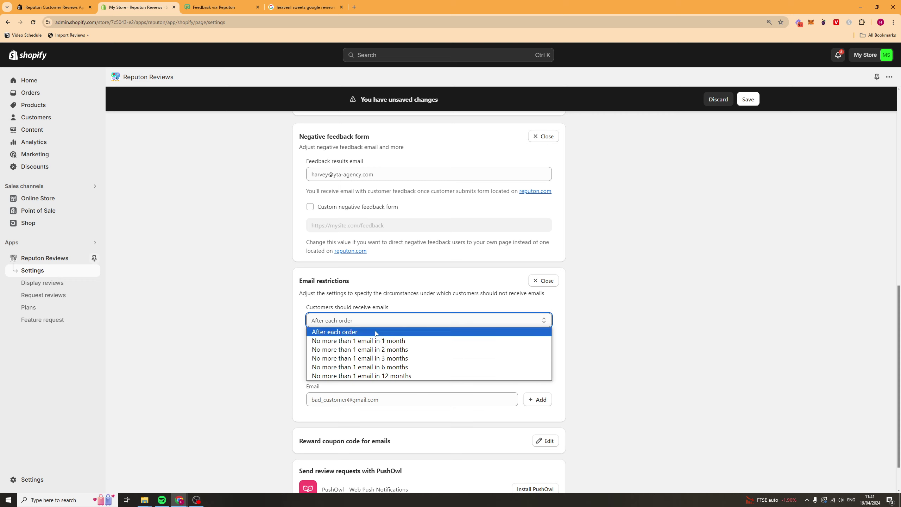
left_click(398, 293)
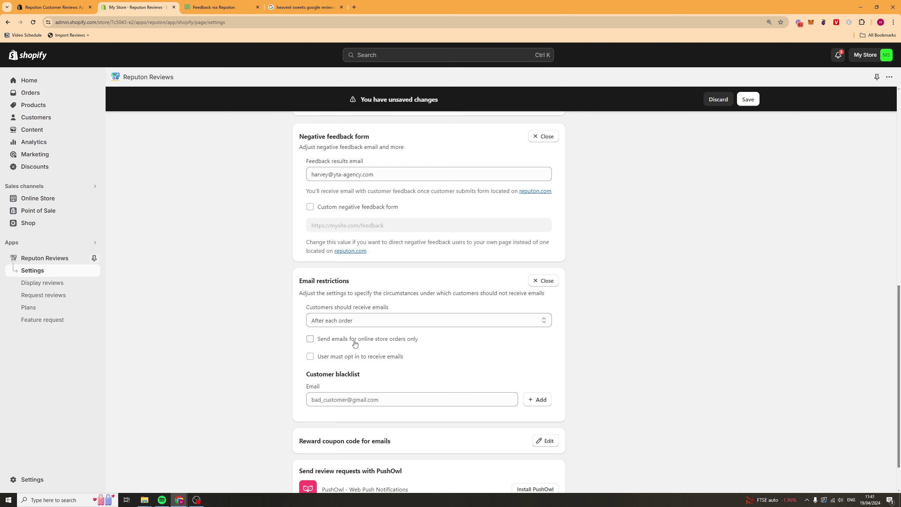
- Try to restrict emails to online store orders only and to users who opt in
left_click(321, 340)
left_click(627, 265)
left_click(341, 357)
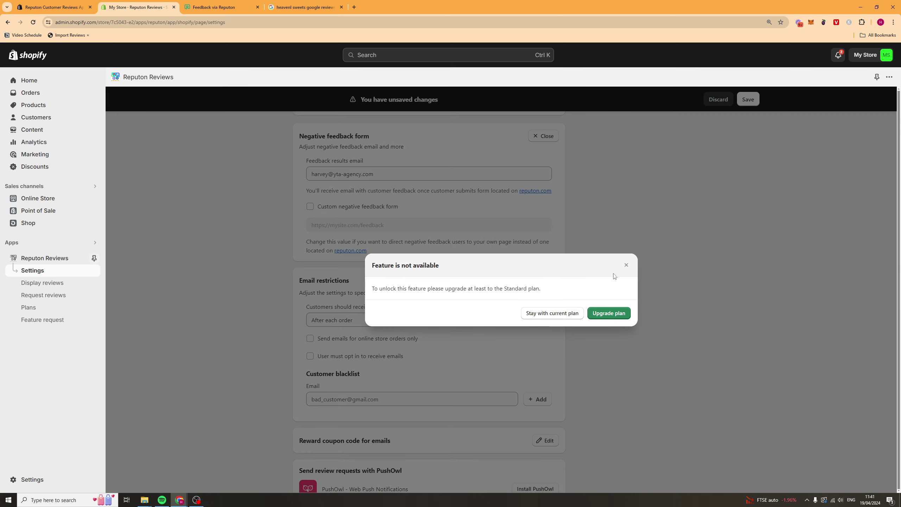
left_click(626, 265)
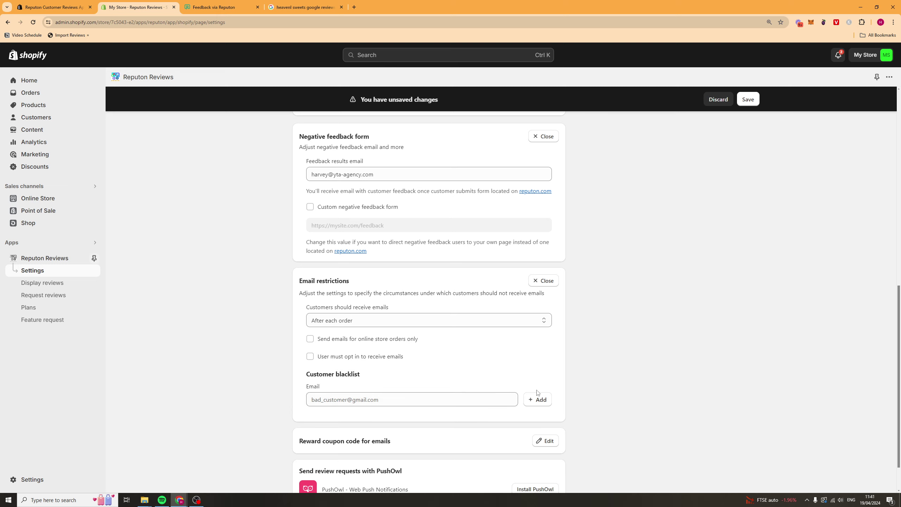
- Open the reward coupon code settings for emails, look over the available discount codes and close the list
scroll(591, 384, "down", 2)
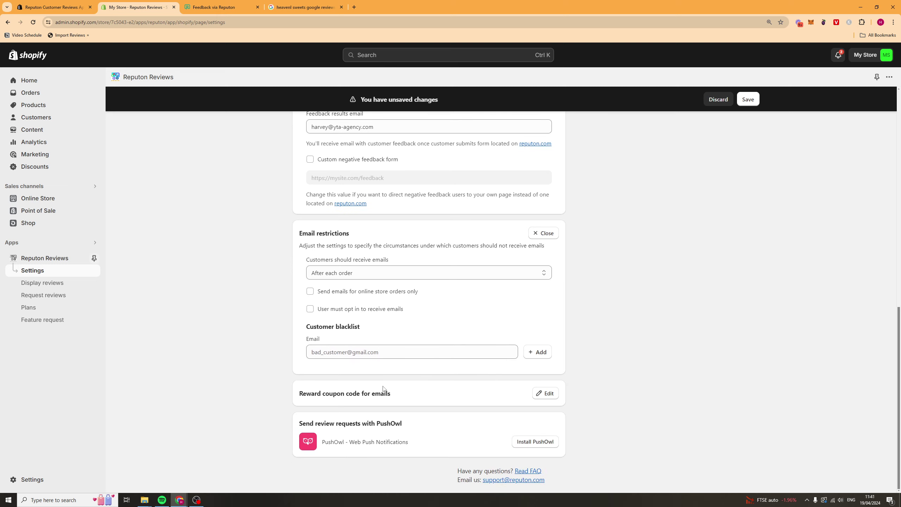
left_click(549, 391)
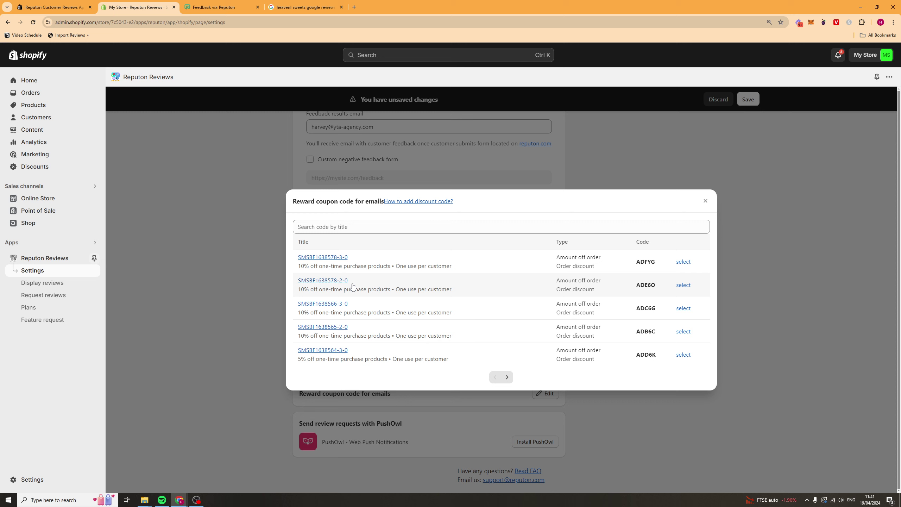
left_click(705, 201)
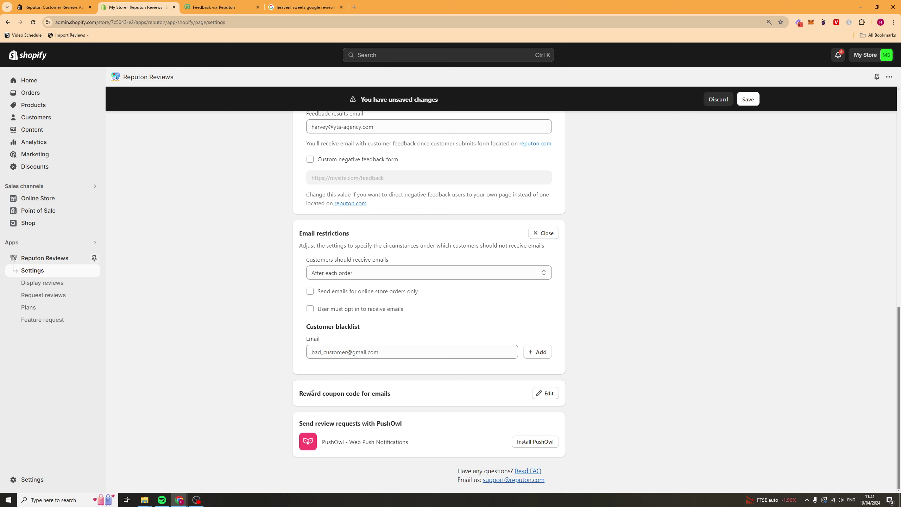
- Look over the review links, language, notification and email timing settings
scroll(634, 326, "up", 15)
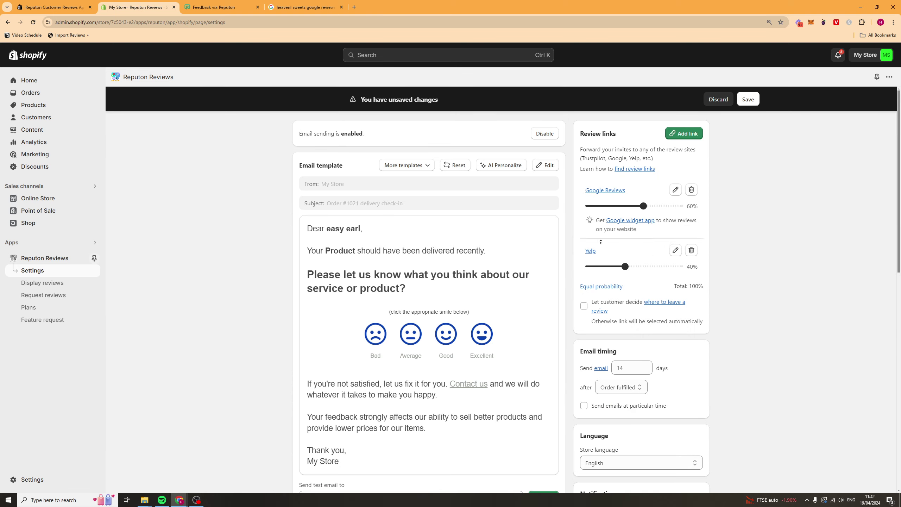
scroll(570, 213, "down", 5)
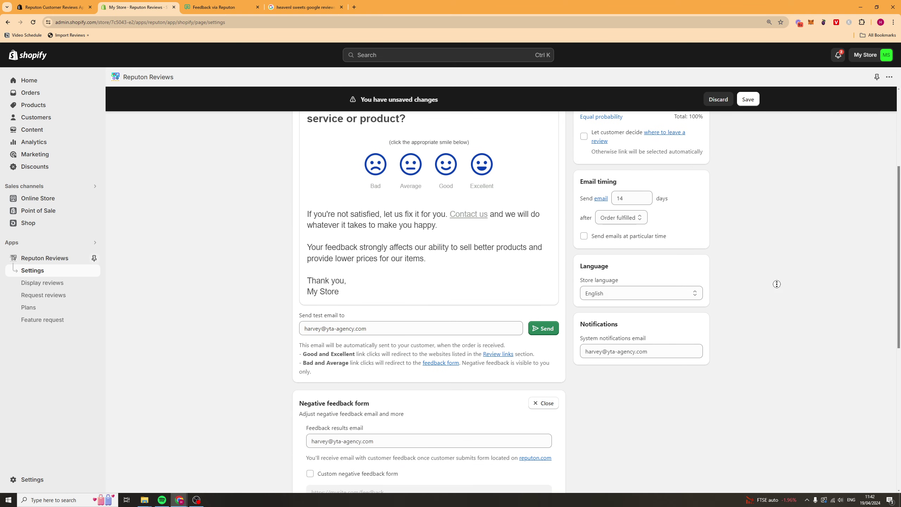
scroll(777, 284, "up", 5)
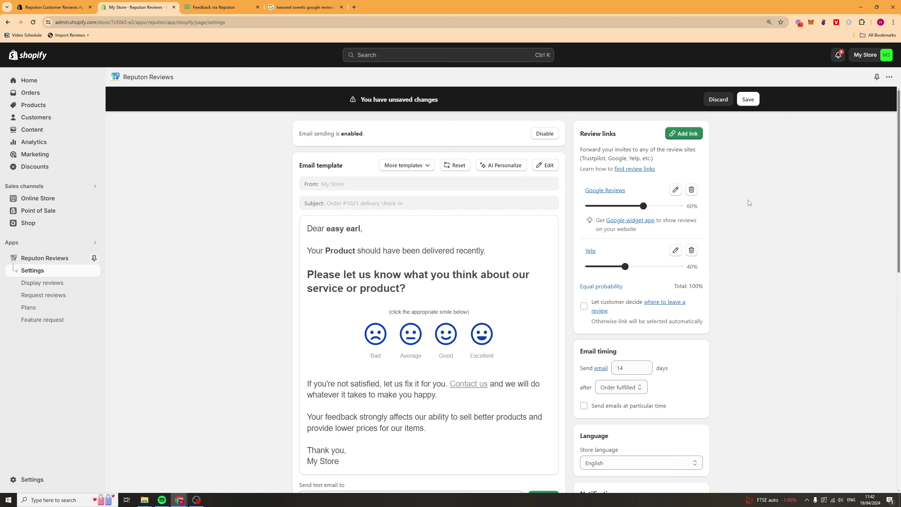
scroll(737, 204, "down", 2)
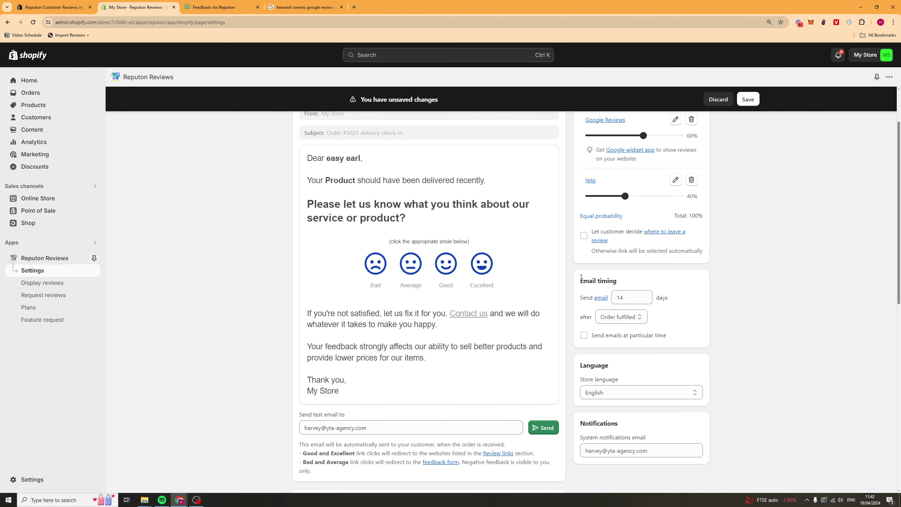
left_click_drag(581, 277, 618, 282)
left_click(716, 284)
left_click_drag(581, 283, 643, 284)
left_click(576, 284)
triple_click(600, 278)
left_click(586, 296)
- Try Manual as the email timing trigger, restore Order fulfilled, and try to enable sending emails at a particular time
left_click(622, 317)
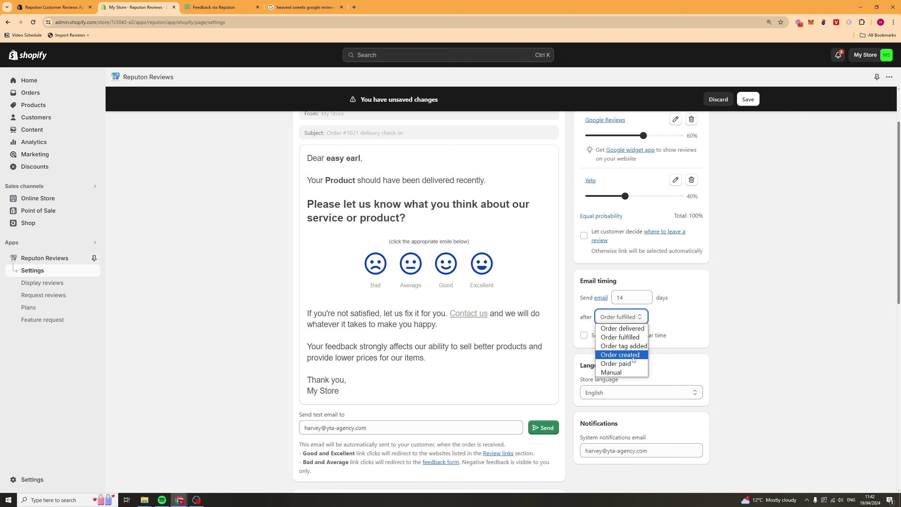
left_click(765, 350)
left_click(621, 317)
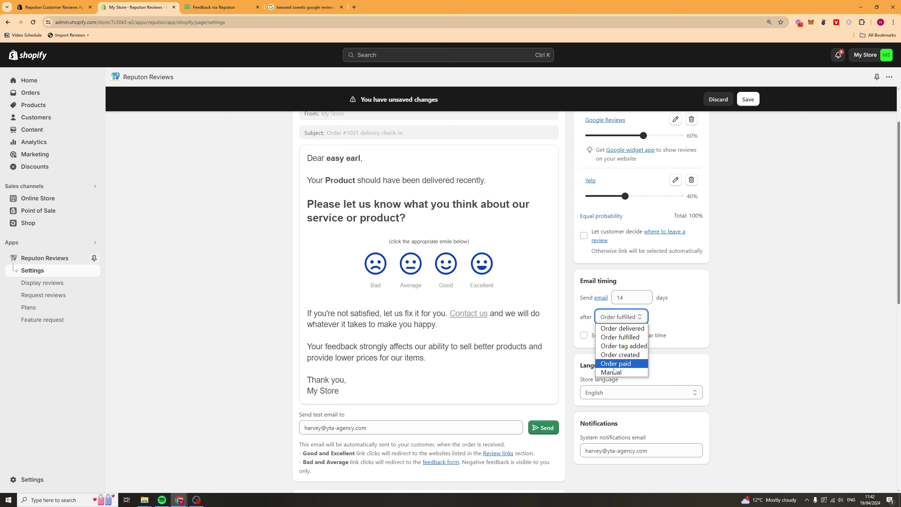
left_click(611, 372)
left_click(624, 320)
left_click(621, 337)
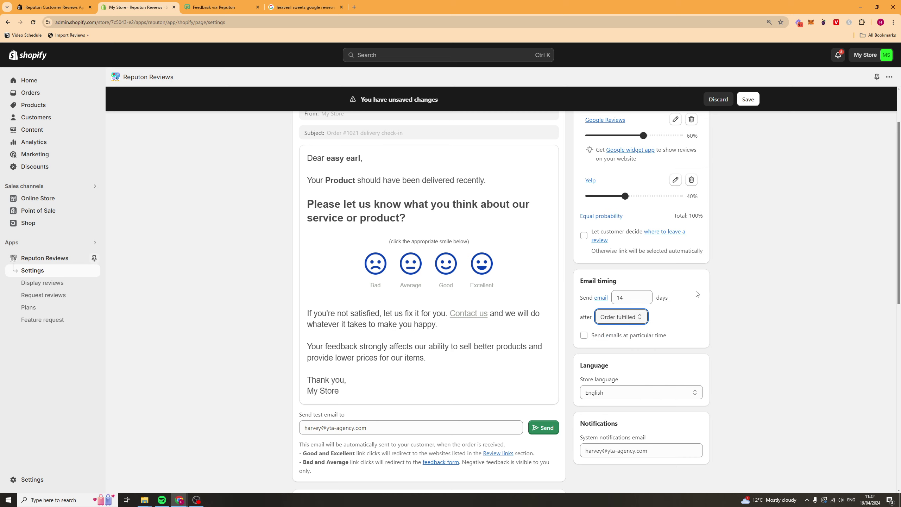
left_click(610, 334)
left_click(627, 264)
- Check the remaining notification, feedback and restriction settings and save the app settings
scroll(603, 326, "down", 6)
scroll(600, 324, "down", 1)
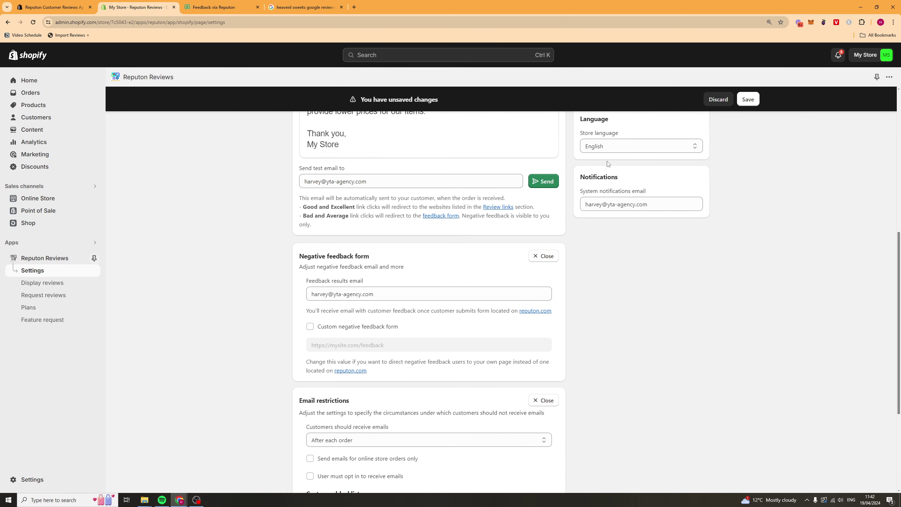
scroll(588, 305, "down", 5)
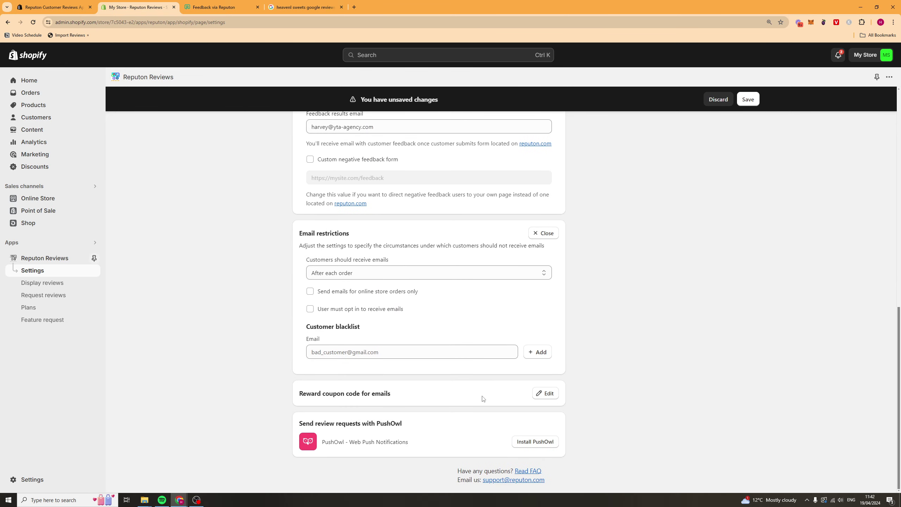
left_click(746, 99)
- Look at the PushOwl authorization page and the Google Reviews by Reputon app listing, returning to the Reputon Reviews app
triple_click(346, 444)
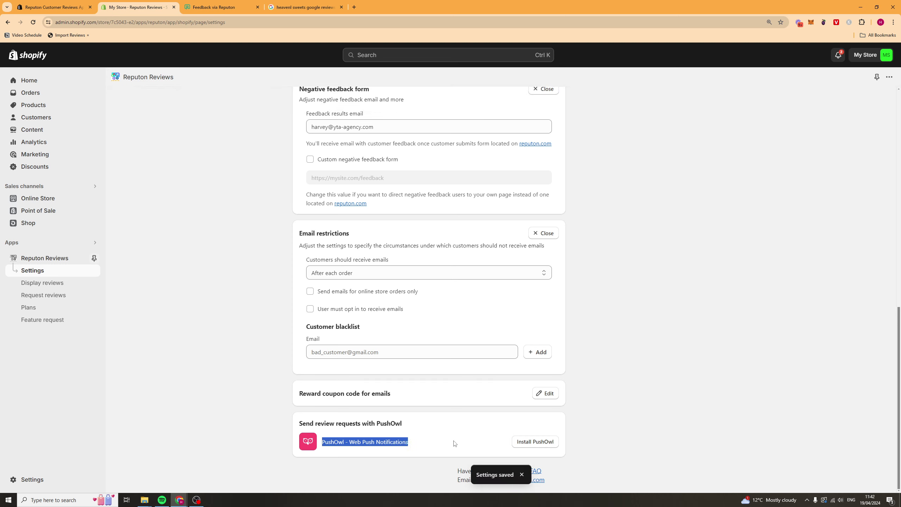
left_click(361, 430)
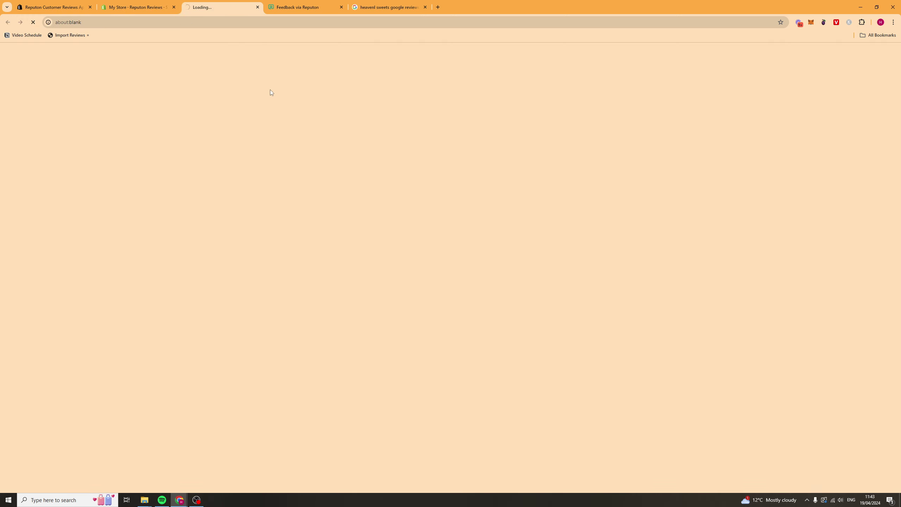
left_click(159, 8)
scroll(215, 298, "up", 15)
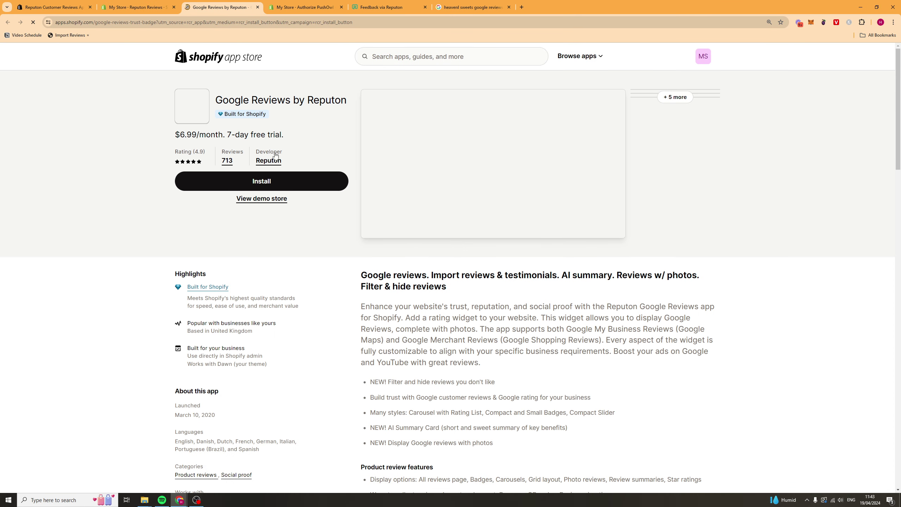
left_click(130, 8)
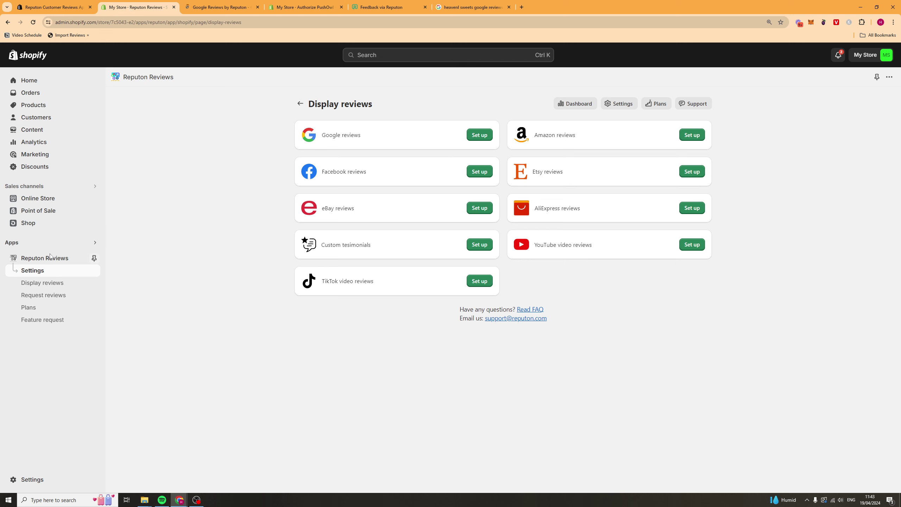
- Open the review requests page and look over its past order, import and manual request options
left_click(44, 294)
scroll(372, 193, "down", 2)
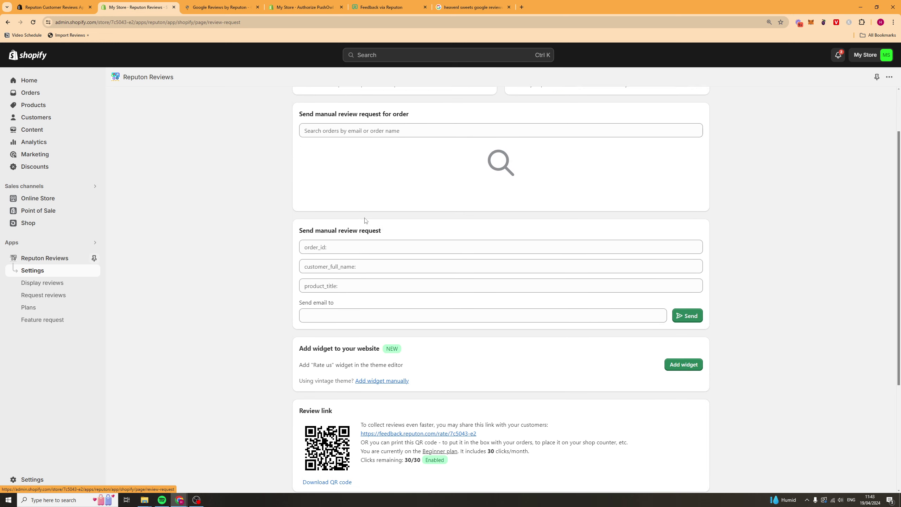
scroll(496, 195, "up", 2)
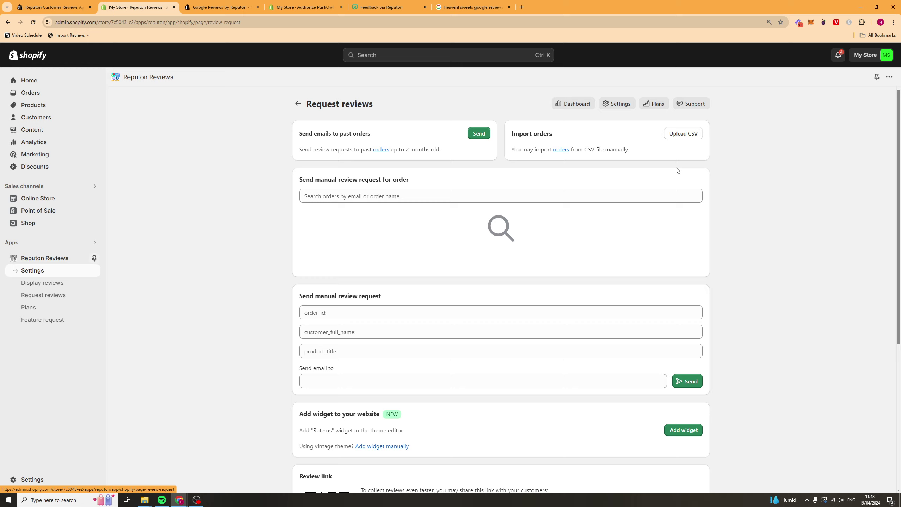
- Add the "Rate us" widget to the Dawn theme's home page and save the theme
scroll(748, 149, "down", 5)
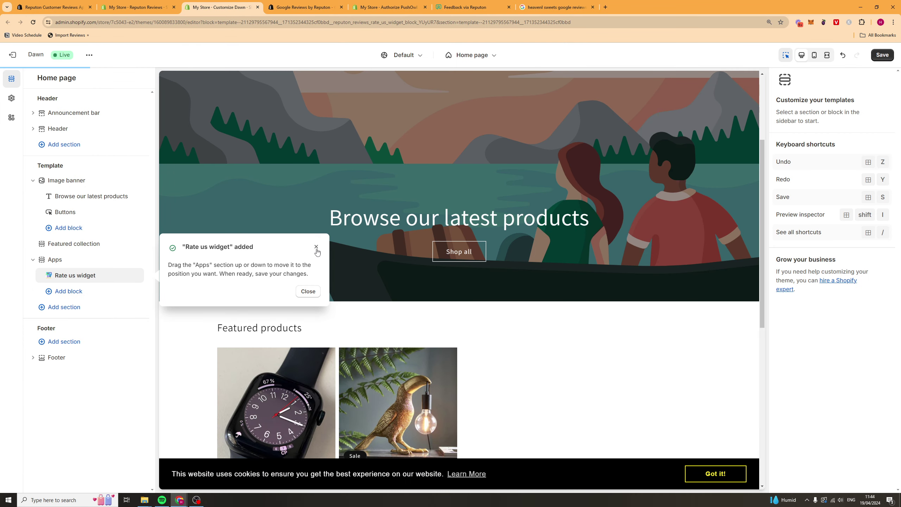
left_click(316, 247)
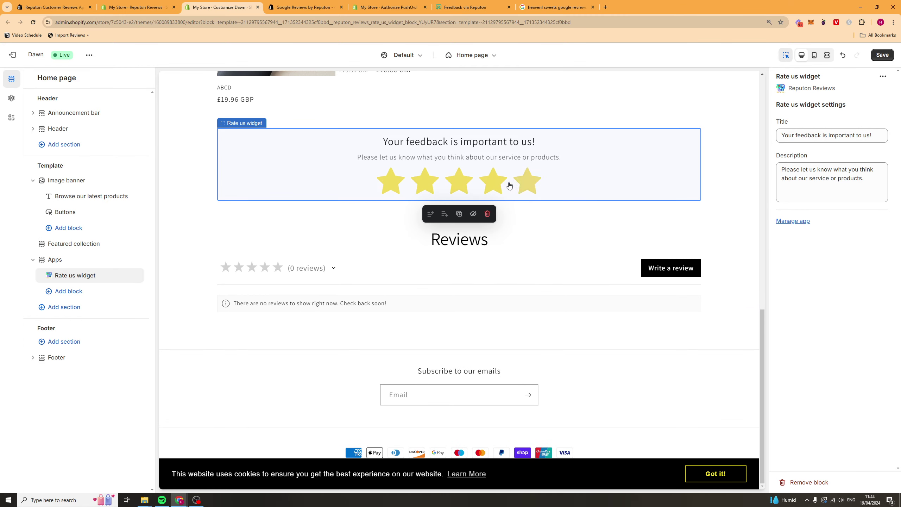
left_click(883, 55)
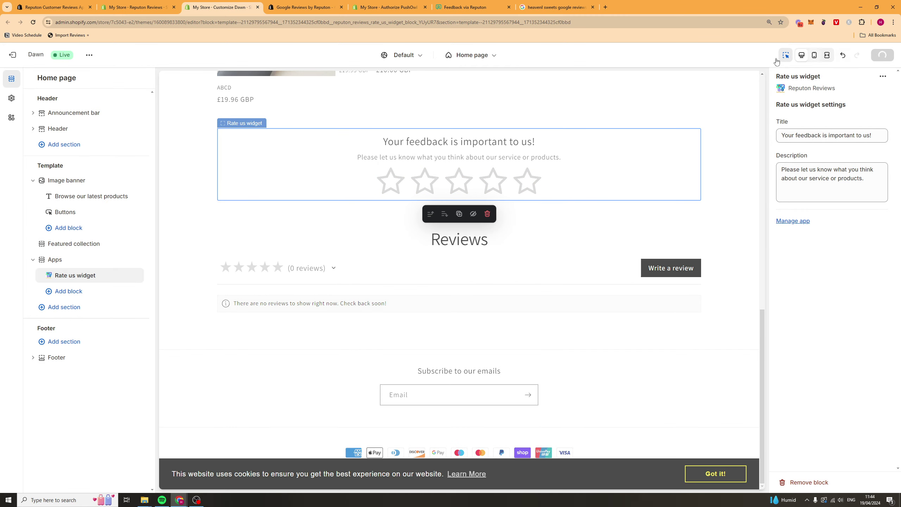
- Return to the Reputon Reviews app and compare the prices and features of its plans
left_click(134, 7)
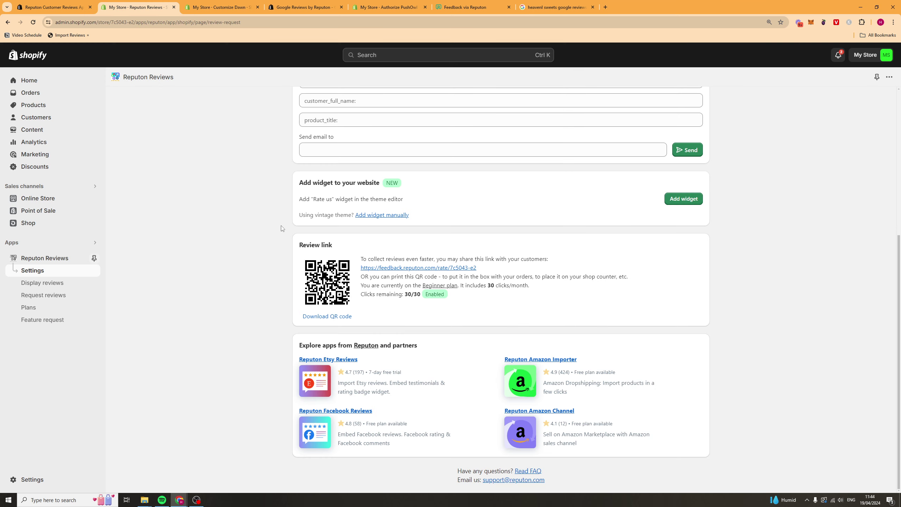
left_click(50, 308)
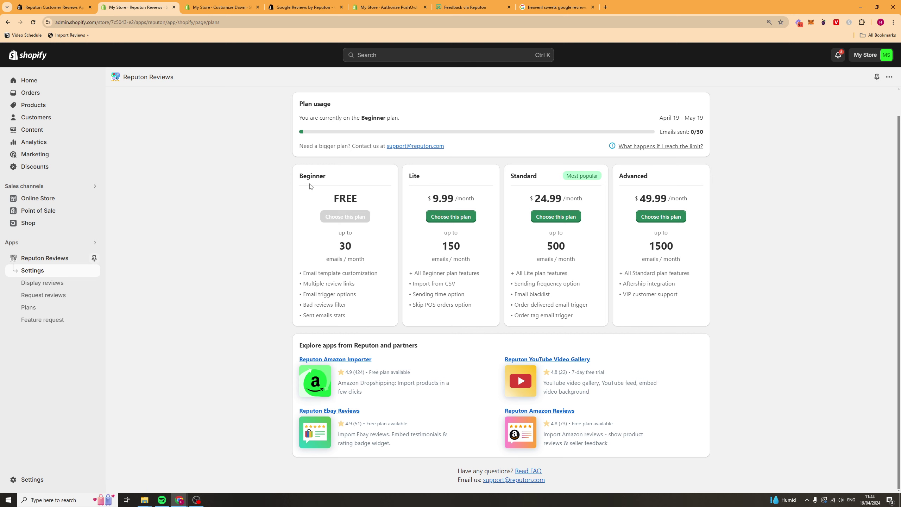
left_click_drag(311, 192, 381, 199)
left_click_drag(635, 198, 683, 195)
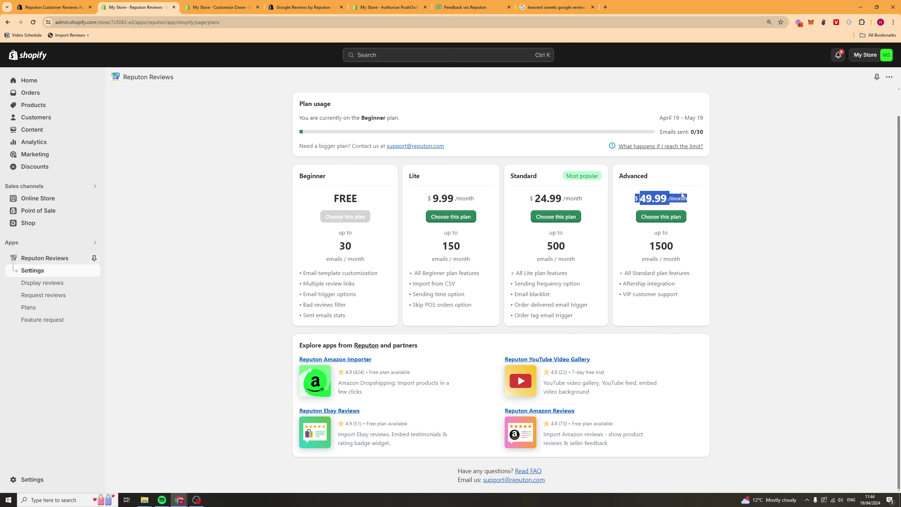
double_click(682, 196)
left_click(627, 303)
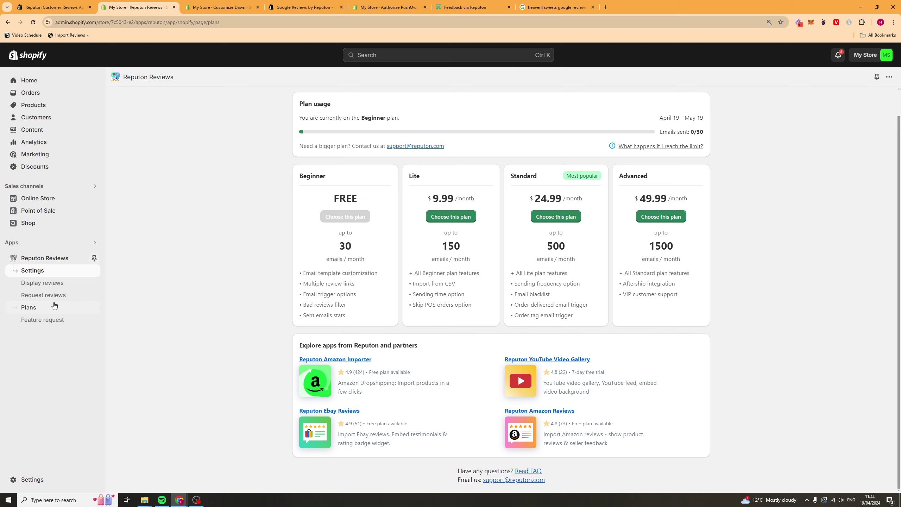
- Open the feature request page, go back to the dashboard and look over its email and feedback sections
left_click(41, 319)
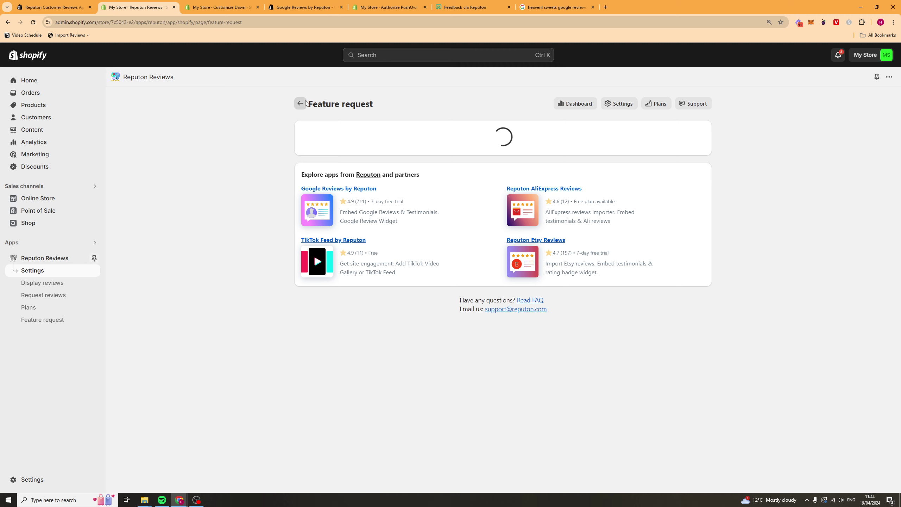
left_click(304, 103)
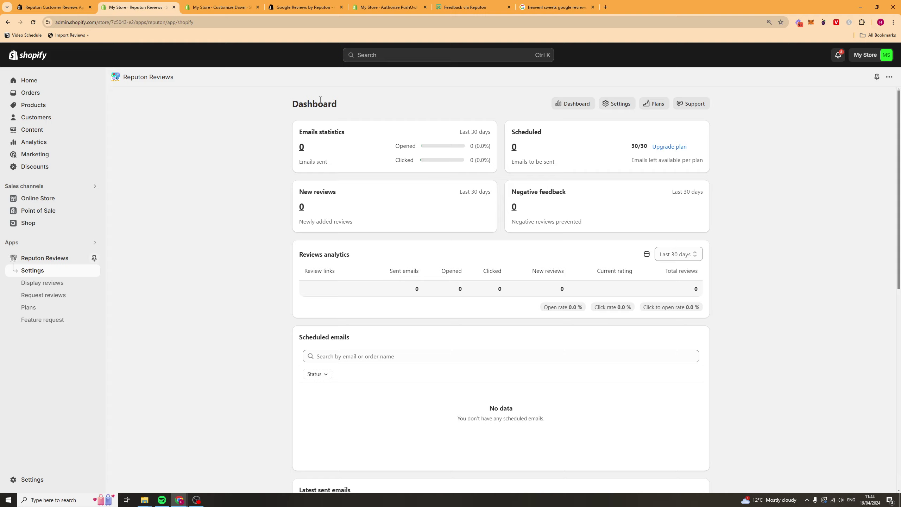
scroll(266, 255, "down", 8)
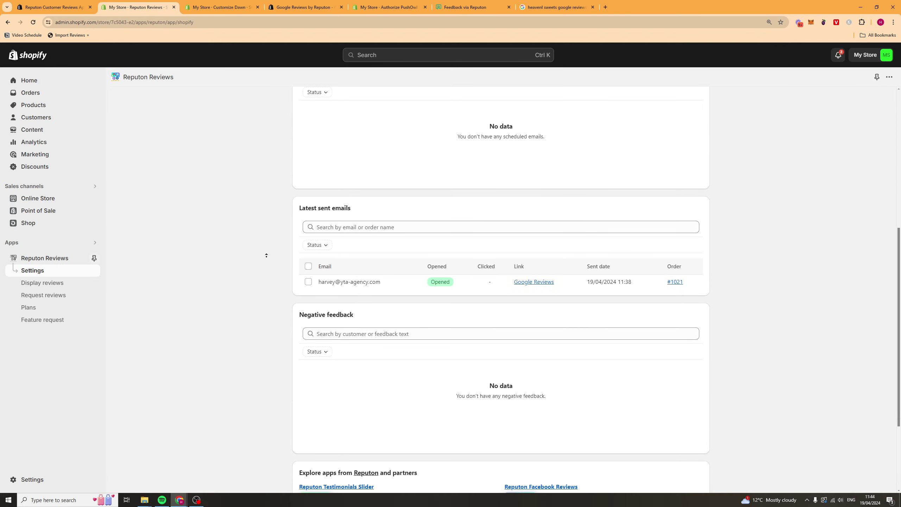
scroll(266, 255, "up", 8)
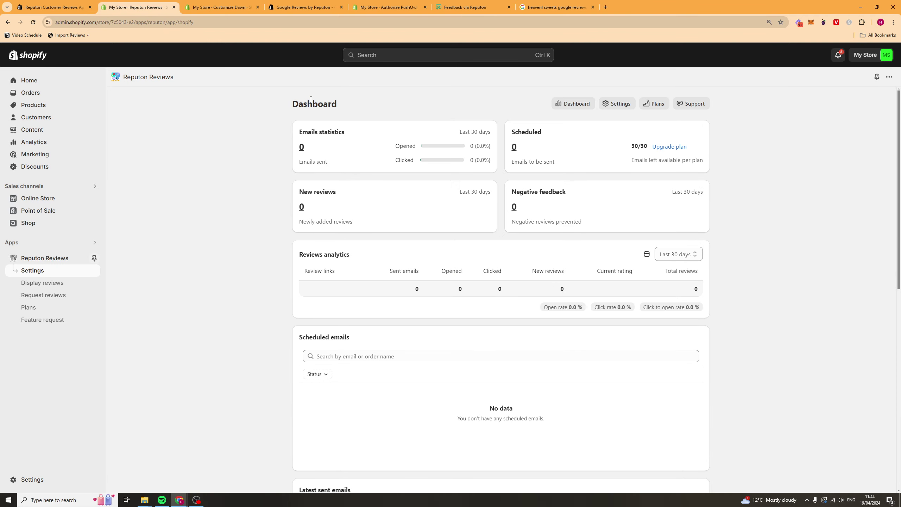